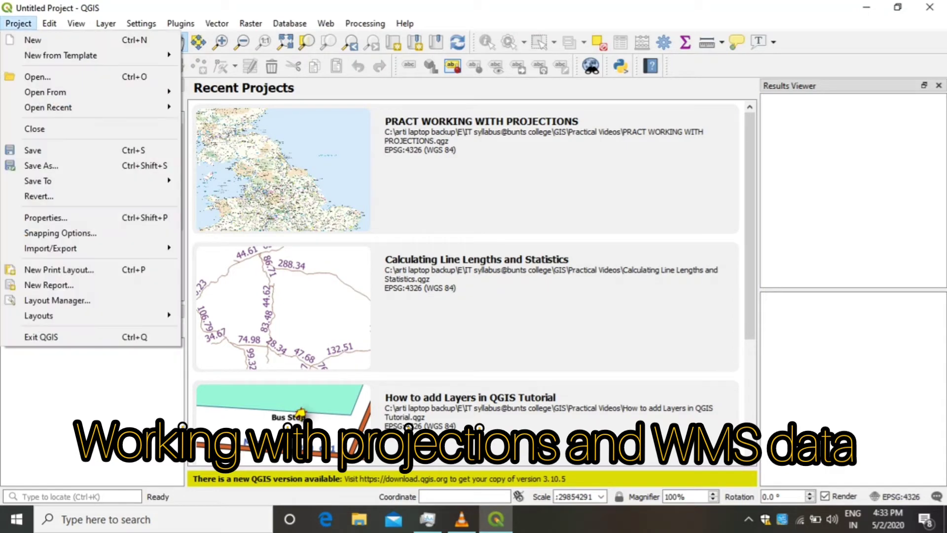
- Start a new project and add the zipped ne_10m_admin_0_countries vector dataset from folder A of Practical_05
{"action": "left_click", "coordinate": [32, 39]}
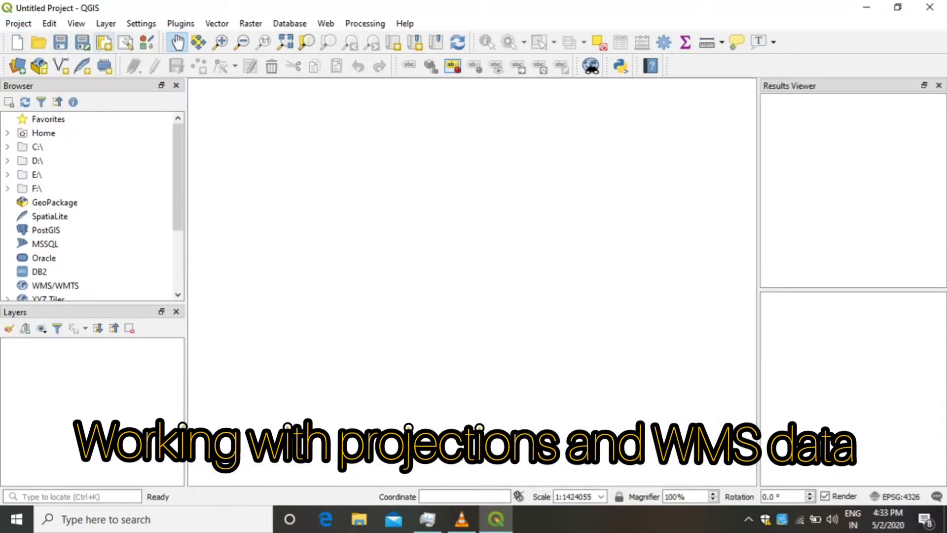
{"action": "left_click", "coordinate": [105, 23]}
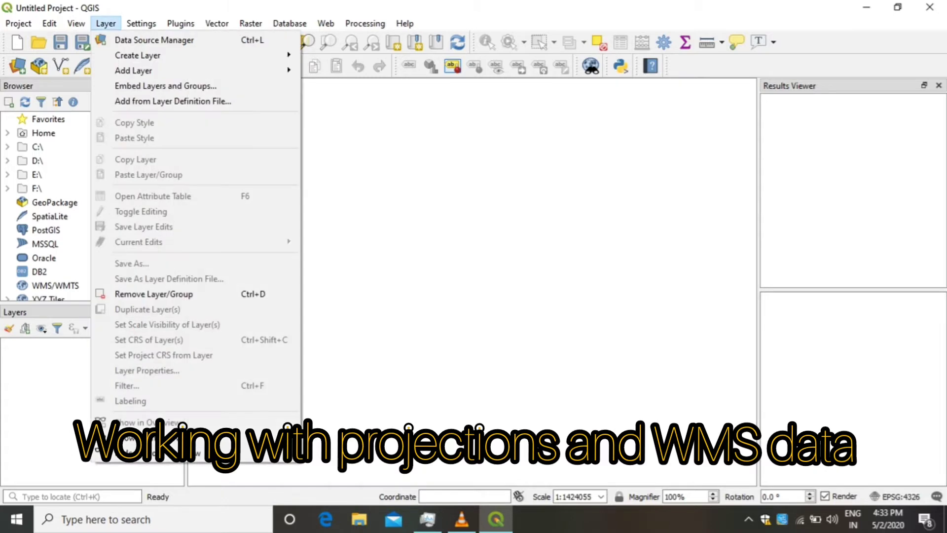
{"action": "mouse_move", "coordinate": [148, 70]}
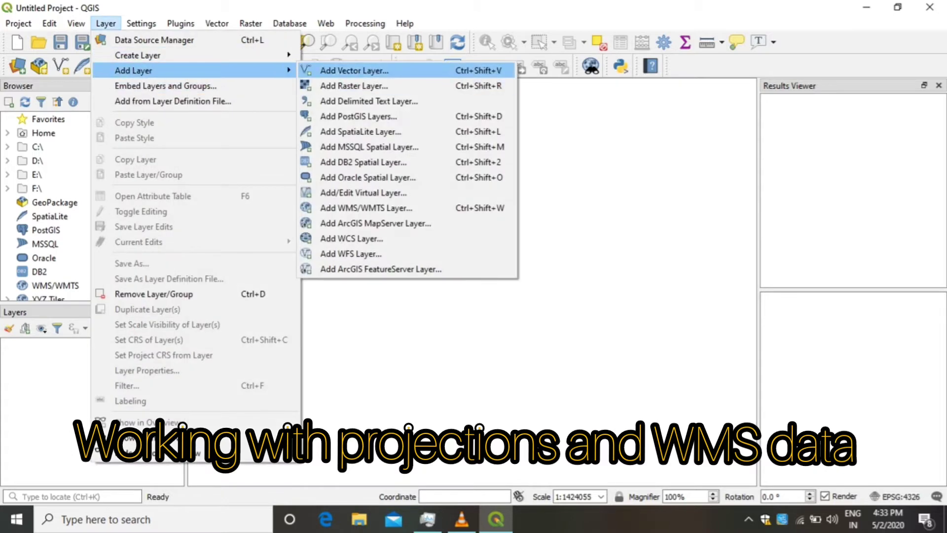
{"action": "left_click", "coordinate": [354, 71]}
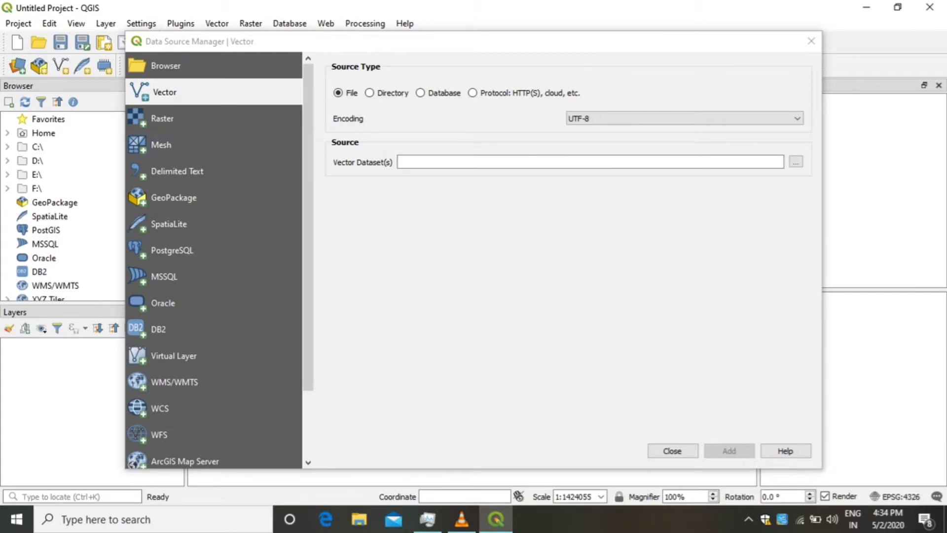
{"action": "left_click", "coordinate": [796, 162]}
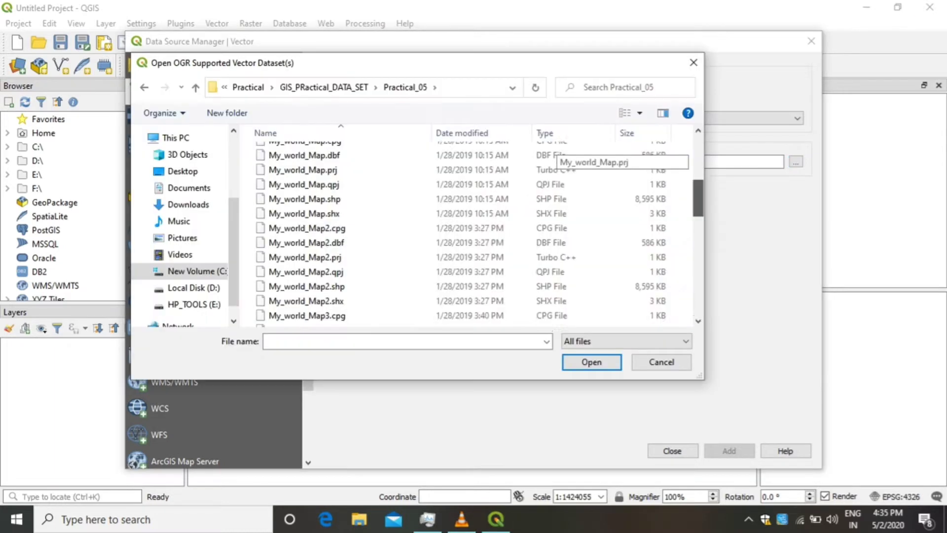
{"action": "left_click_drag", "start_coordinate": [698, 198], "coordinate": [698, 296]}
{"action": "scroll", "coordinate": [552, 257], "scroll_direction": "up", "scroll_amount": 10}
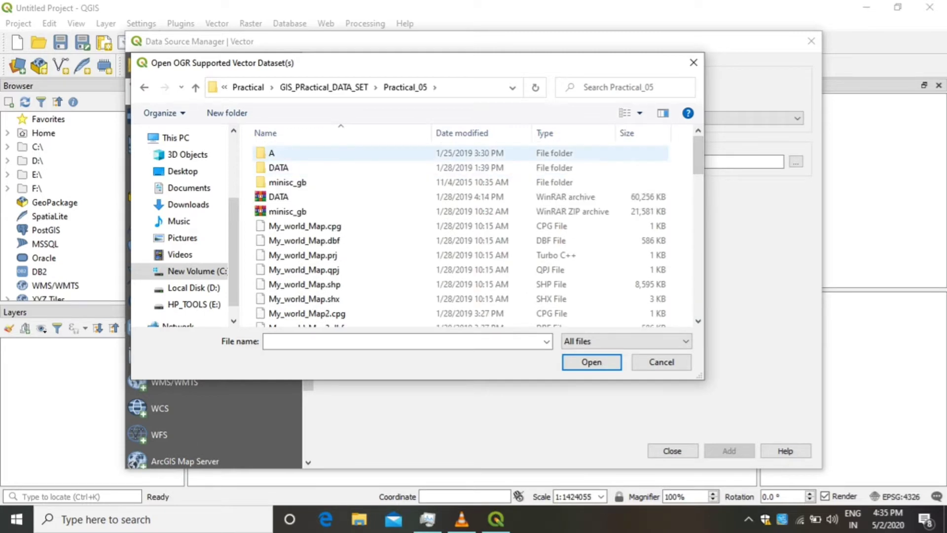
{"action": "double_click", "coordinate": [272, 153]}
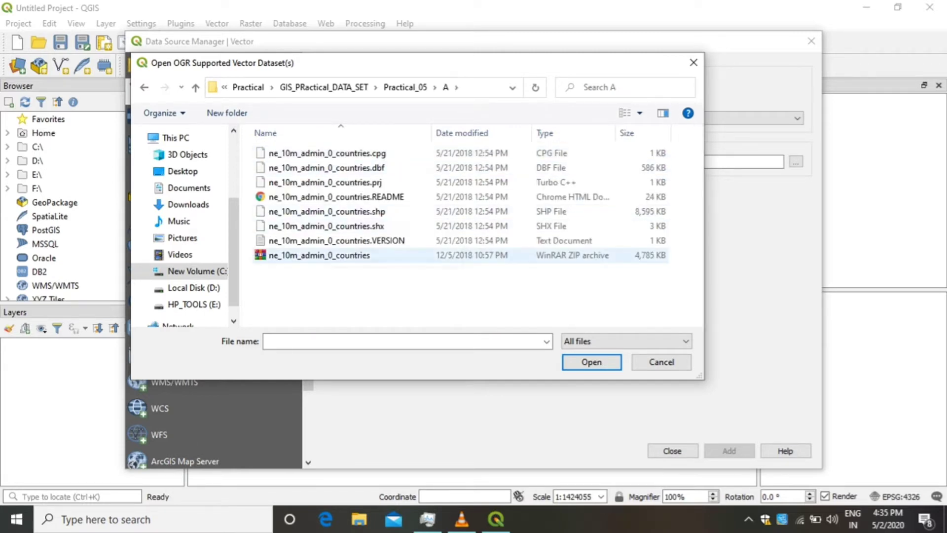
{"action": "left_click", "coordinate": [320, 255]}
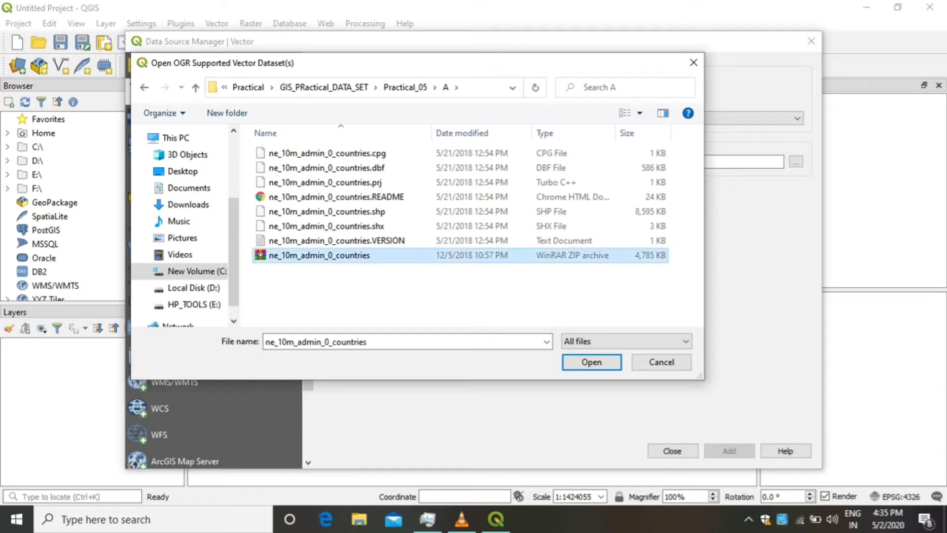
{"action": "left_click", "coordinate": [591, 362]}
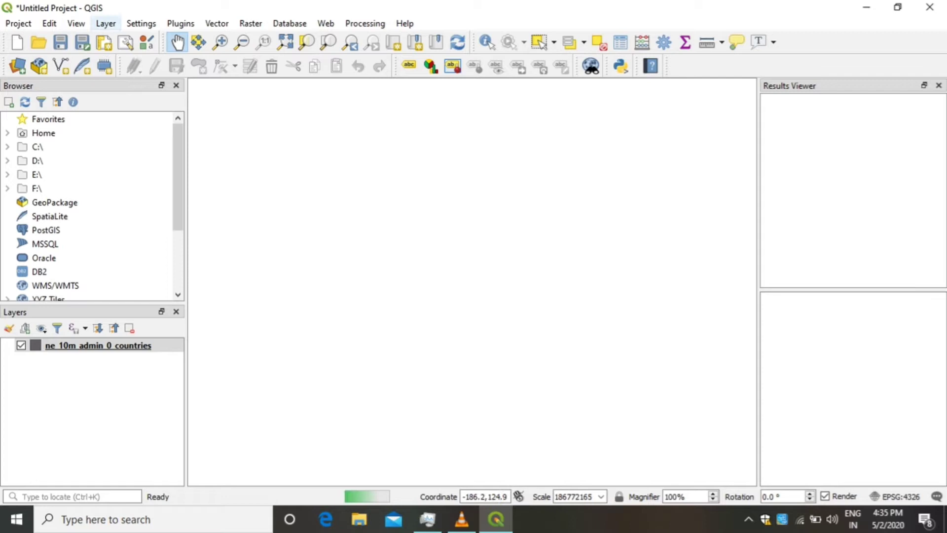
- Begin exporting the countries layer to a new file in ESRI Shapefile format
{"action": "left_click", "coordinate": [106, 24]}
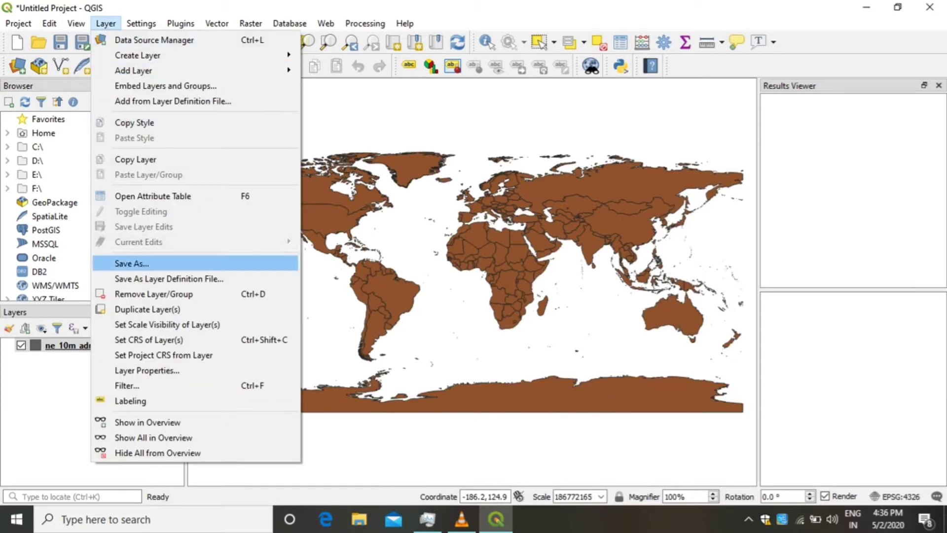
{"action": "left_click", "coordinate": [132, 264]}
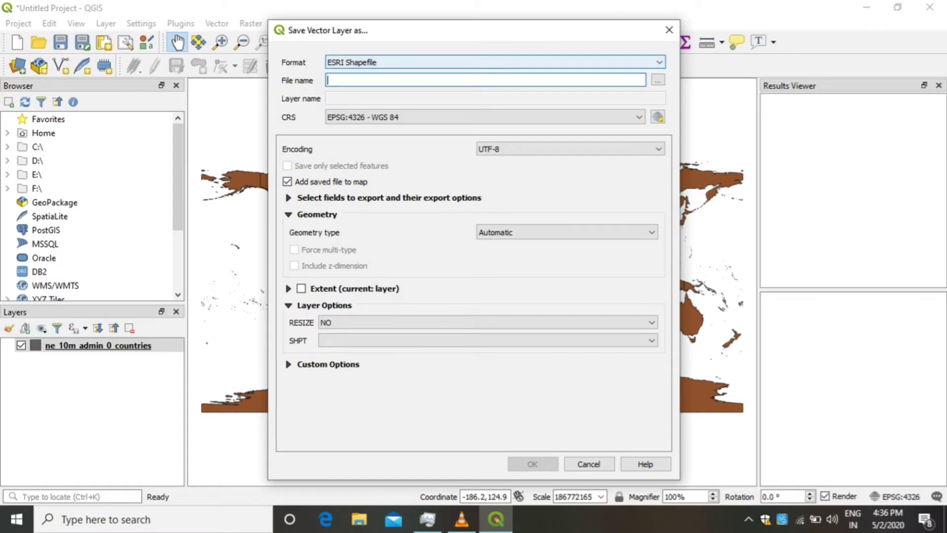
{"action": "left_click", "coordinate": [495, 62]}
{"action": "left_click", "coordinate": [352, 83]}
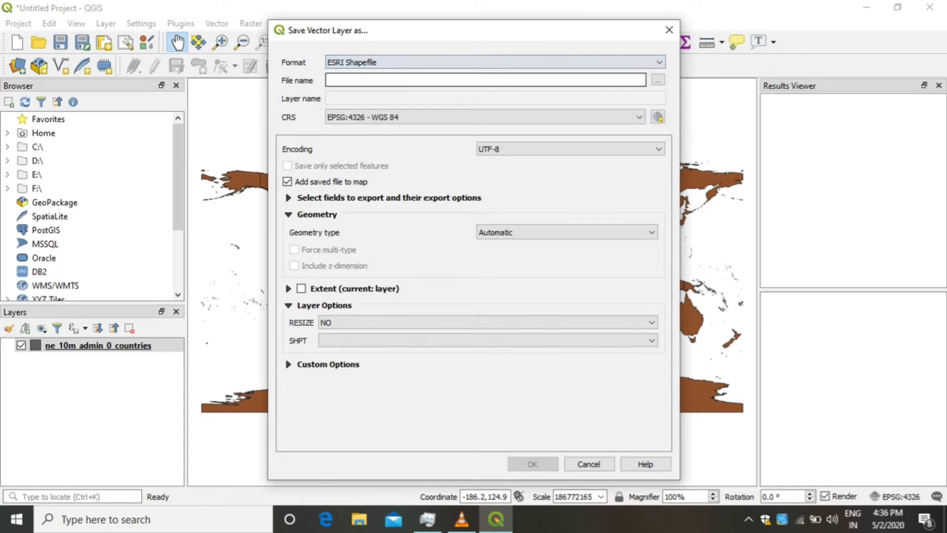
- Set the export's output file to PROJECTEDMAP1.shp in D:\QGISP\bin
{"action": "left_click", "coordinate": [658, 79]}
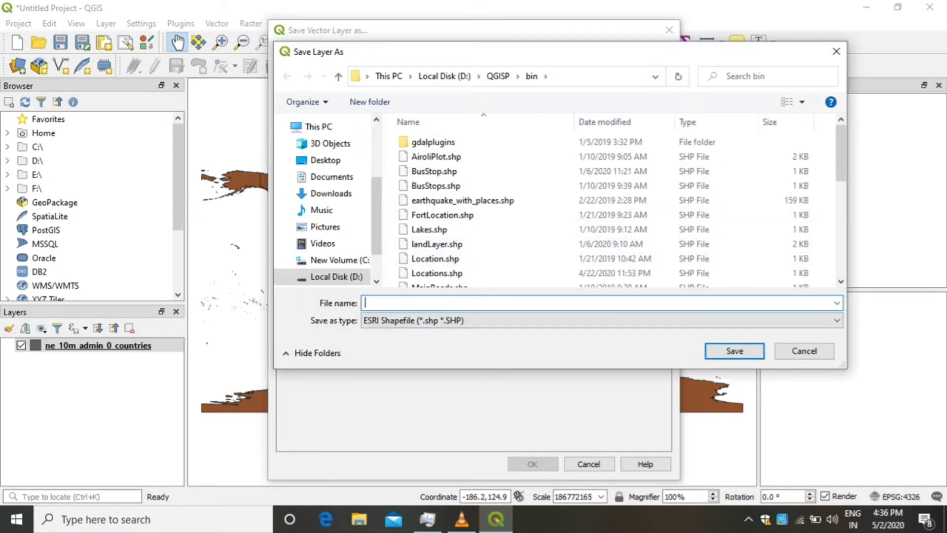
{"action": "type", "text": "pro"}
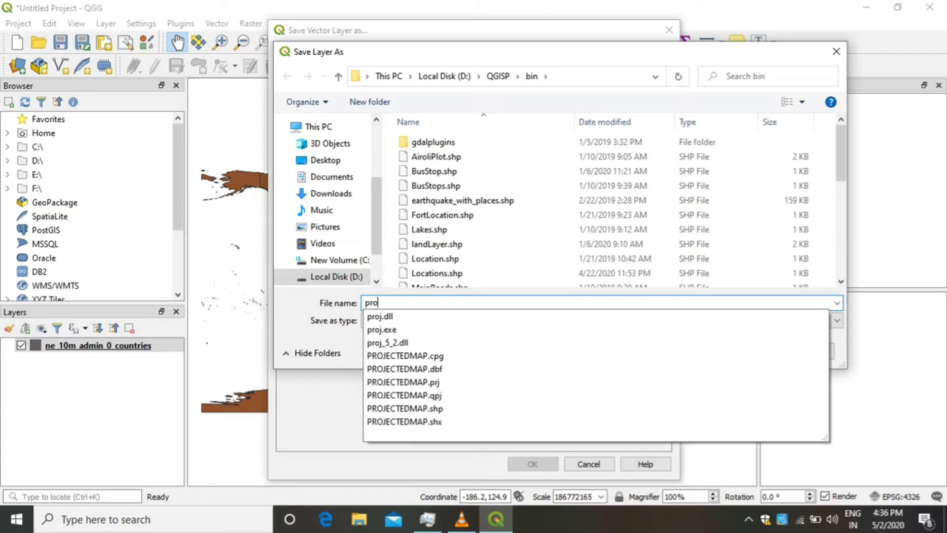
{"action": "type", "text": "jecte"}
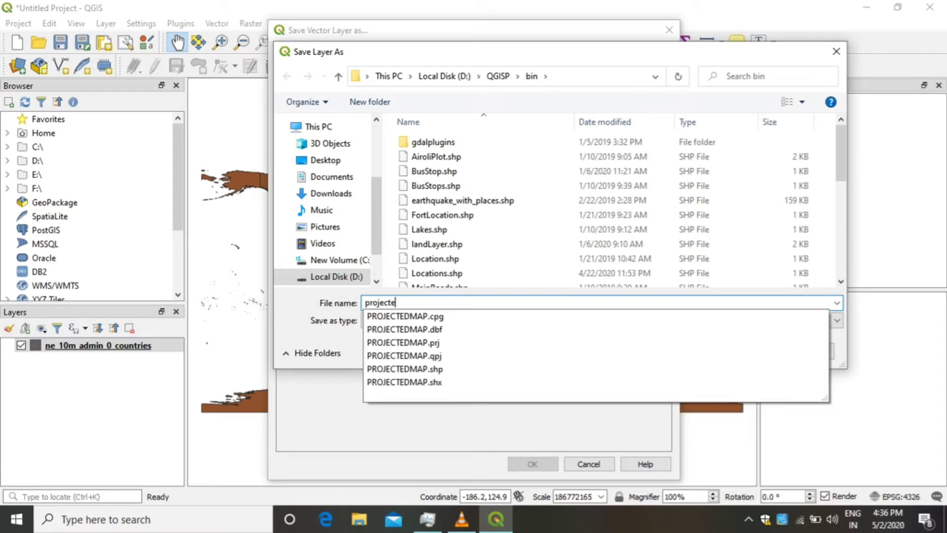
{"action": "key", "text": "Down"}
{"action": "key", "text": "Left"}
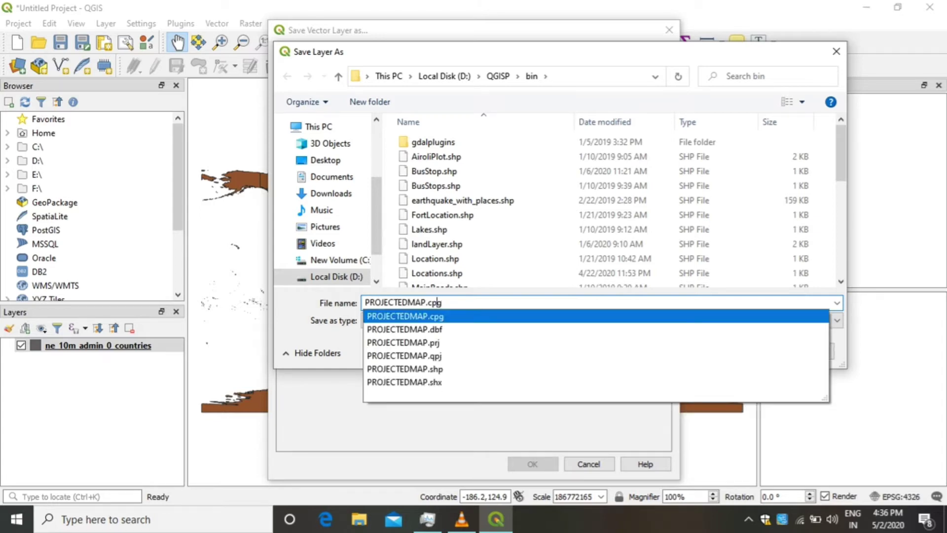
{"action": "key", "text": "Right"}
{"action": "key", "text": "BackSpace"}
{"action": "key", "text": "BackSpace"}
{"action": "key", "text": "BackSpace"}
{"action": "key", "text": "BackSpace"}
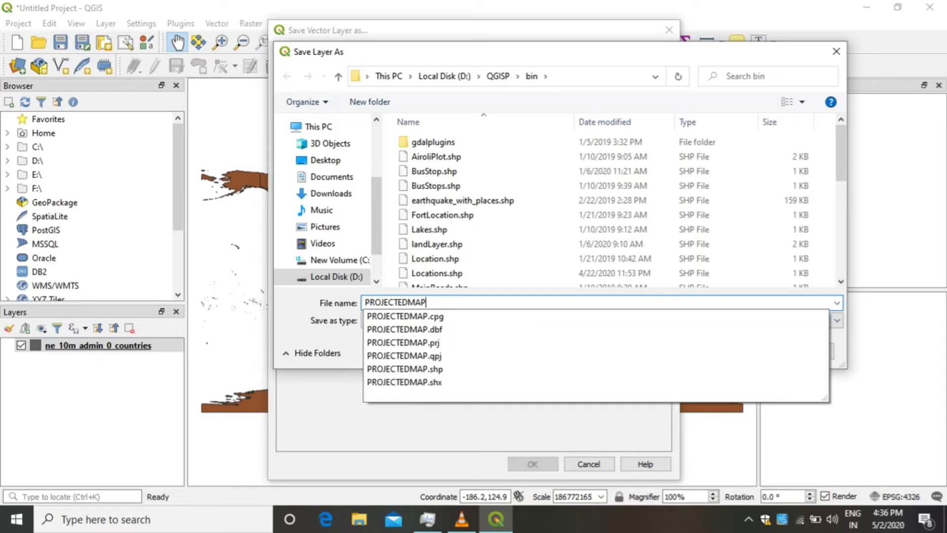
{"action": "type", "text": "1.shp"}
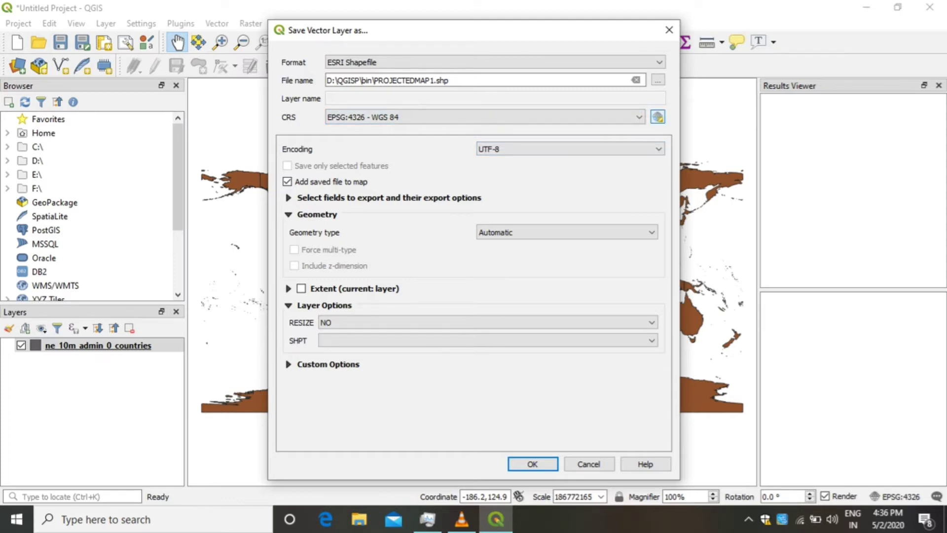
- Set the export CRS to EPSG:102008 North_America_Albers_Equal_Area_Conic and save the reprojected layer, adding it to the map
{"action": "left_click", "coordinate": [657, 117]}
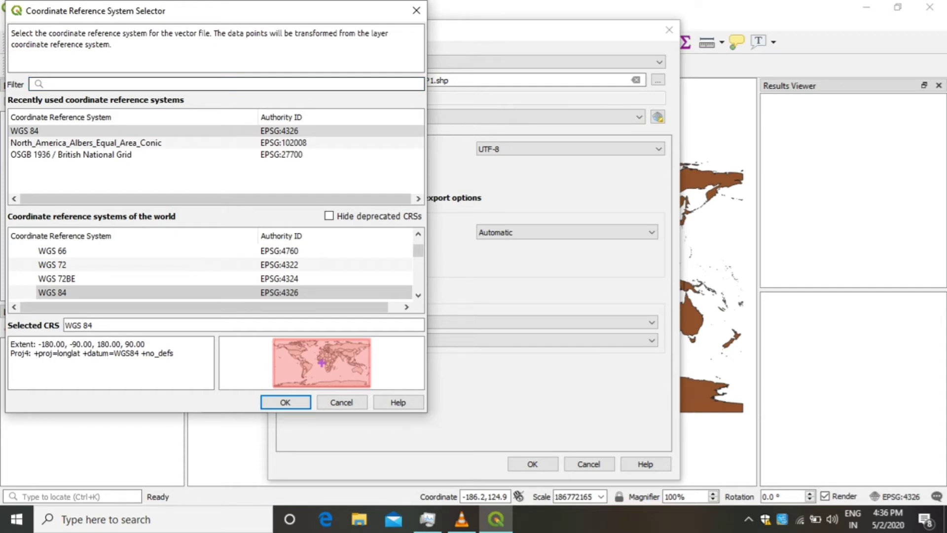
{"action": "type", "text": "102"}
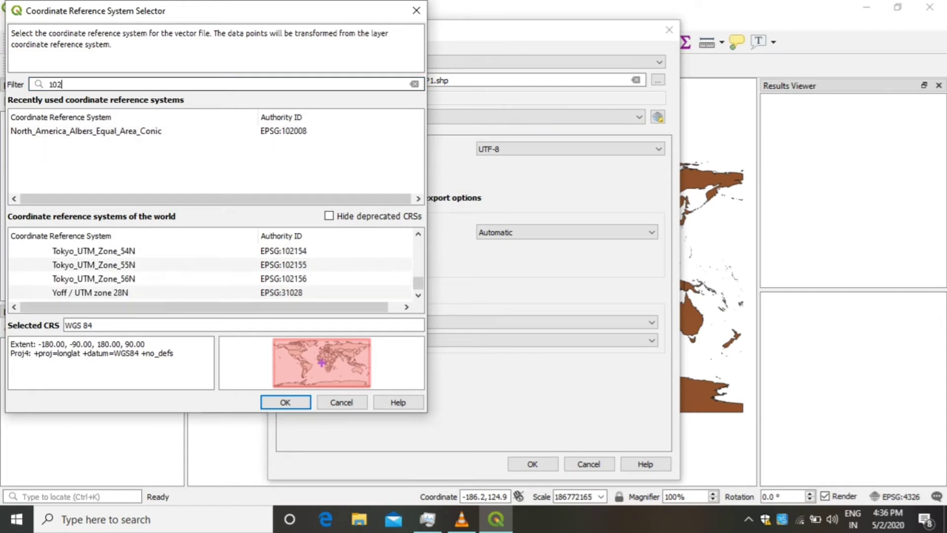
{"action": "type", "text": "0"}
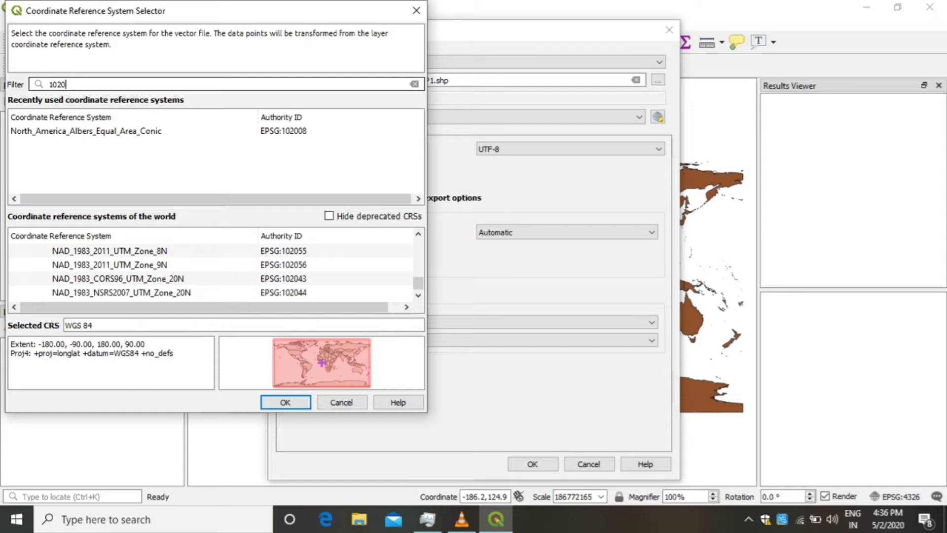
{"action": "type", "text": "08"}
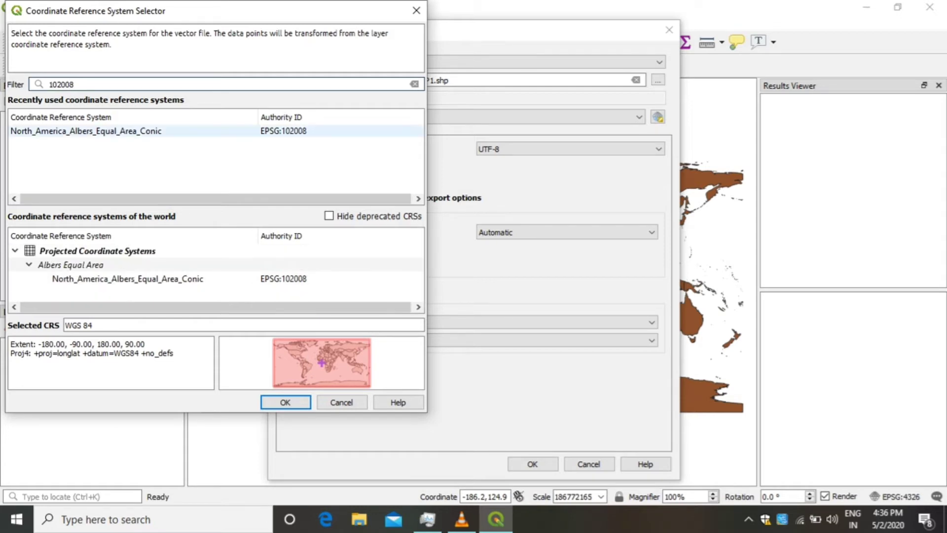
{"action": "left_click", "coordinate": [99, 131]}
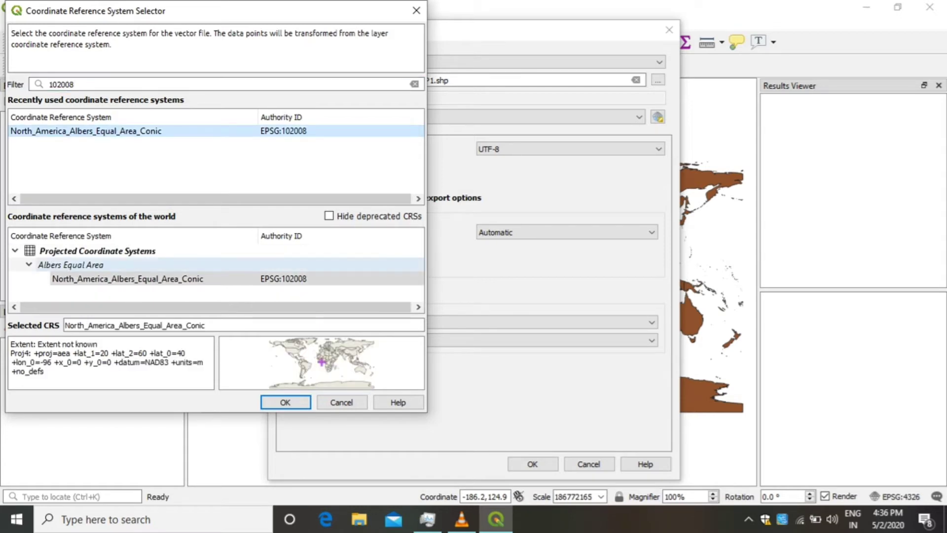
{"action": "left_click", "coordinate": [285, 402]}
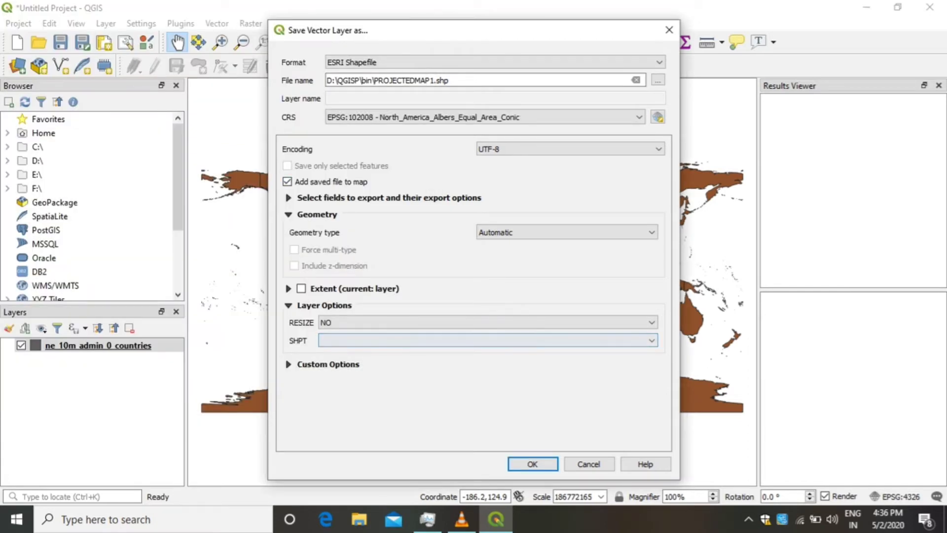
{"action": "left_click", "coordinate": [533, 464]}
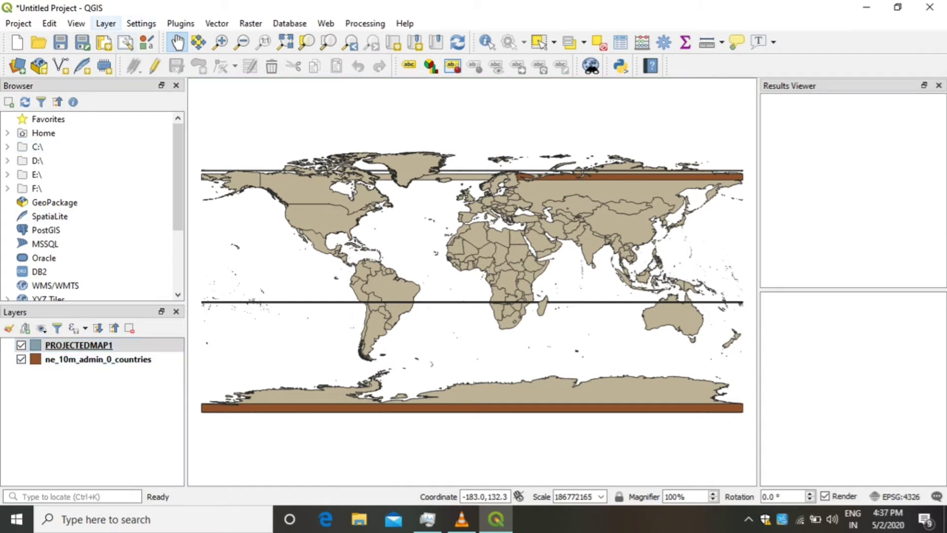
- Start adding a raster layer and browse for its dataset in the GIS folder under IT syllabus@bunts college
{"action": "left_click", "coordinate": [106, 23]}
{"action": "mouse_move", "coordinate": [148, 70]}
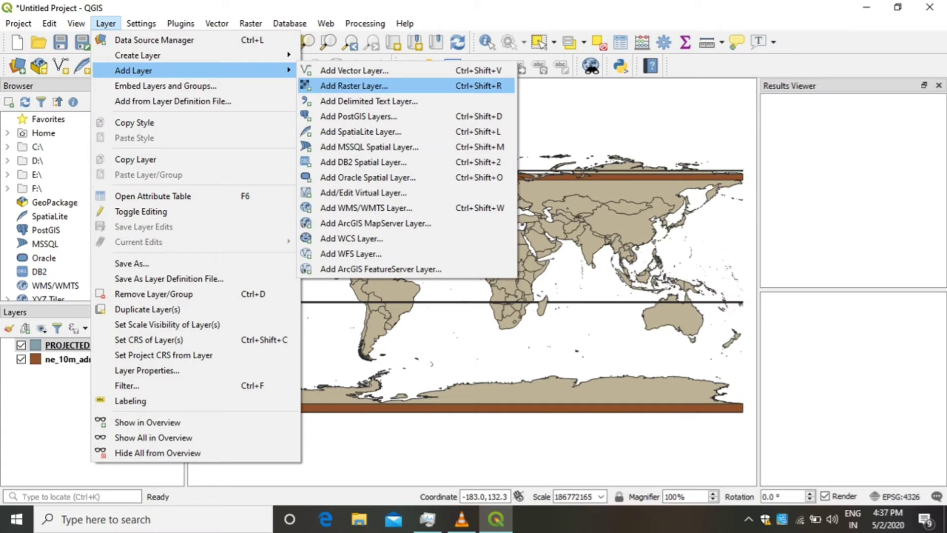
{"action": "left_click", "coordinate": [354, 85]}
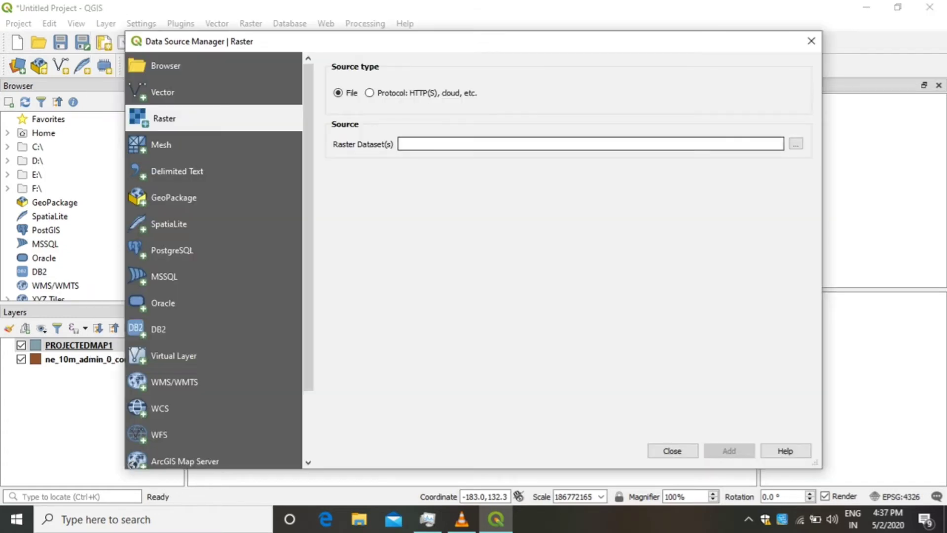
{"action": "left_click", "coordinate": [796, 144]}
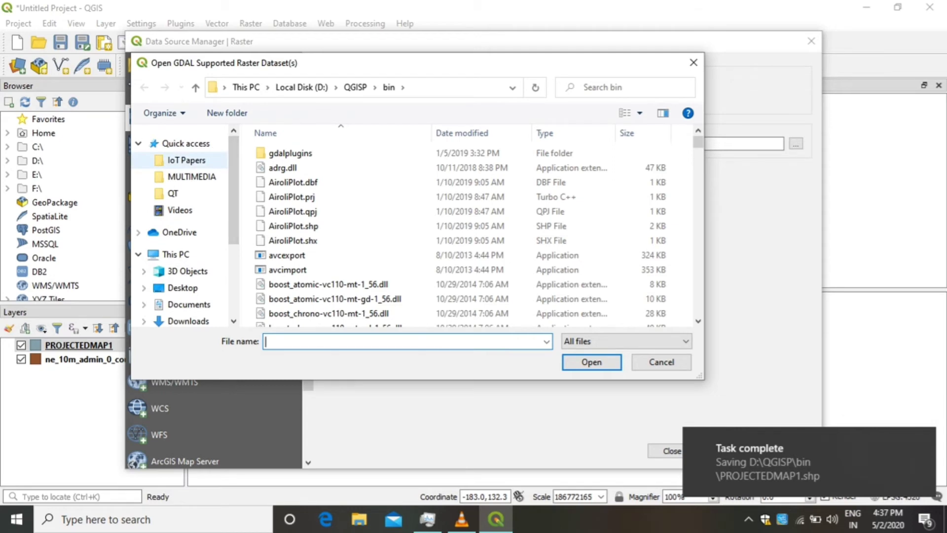
{"action": "left_click", "coordinate": [186, 161]}
{"action": "left_click", "coordinate": [301, 87]}
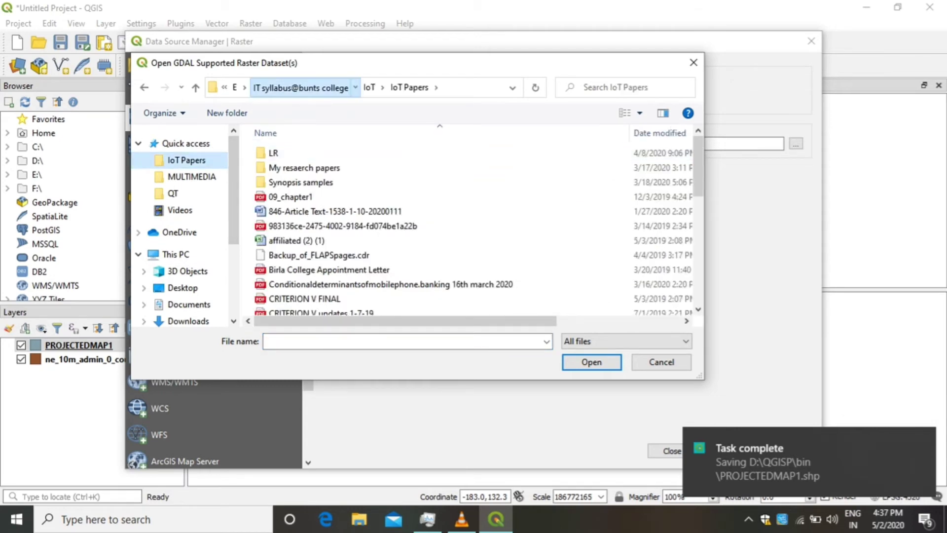
{"action": "left_click", "coordinate": [275, 304]}
{"action": "double_click", "coordinate": [275, 303]}
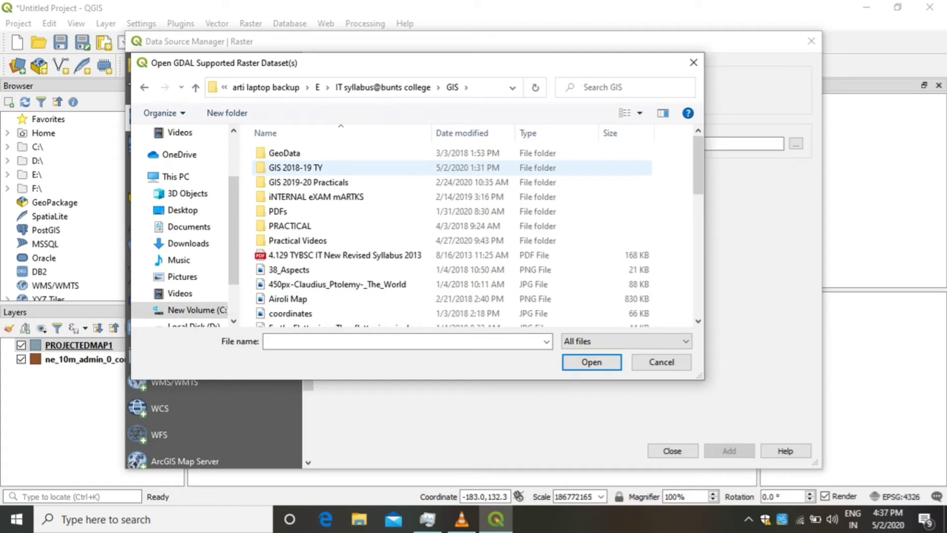
- Browse from the GIS folder through GIS 2018-19 TY, Practical and GIS_PRactical_DATA_SET to the Practical_05 folder
{"action": "left_click", "coordinate": [296, 167]}
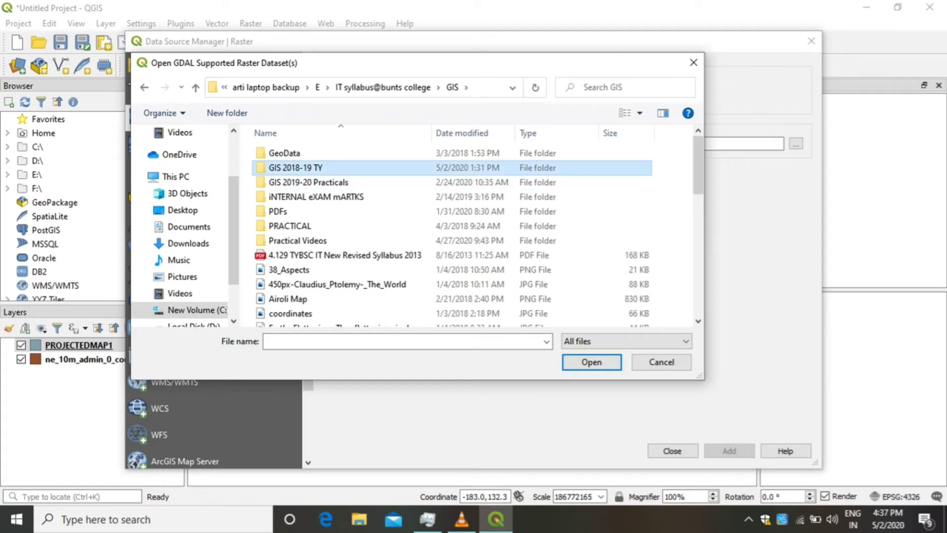
{"action": "double_click", "coordinate": [297, 168]}
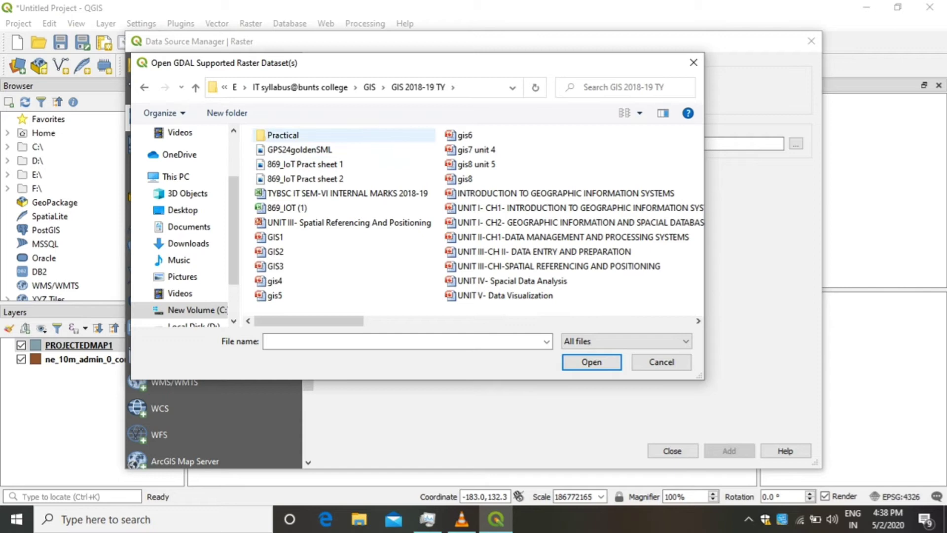
{"action": "left_click", "coordinate": [282, 135]}
{"action": "double_click", "coordinate": [283, 135]}
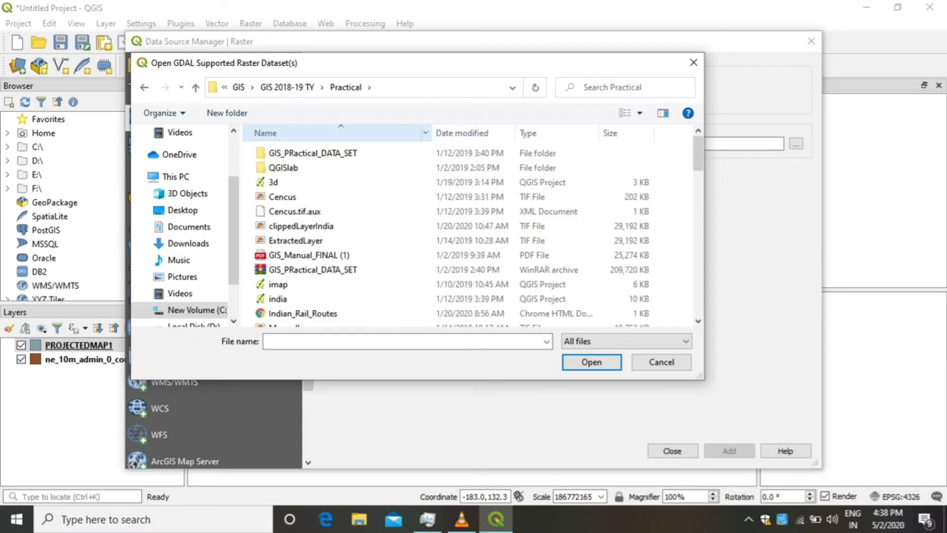
{"action": "double_click", "coordinate": [296, 153]}
{"action": "left_click", "coordinate": [291, 212]}
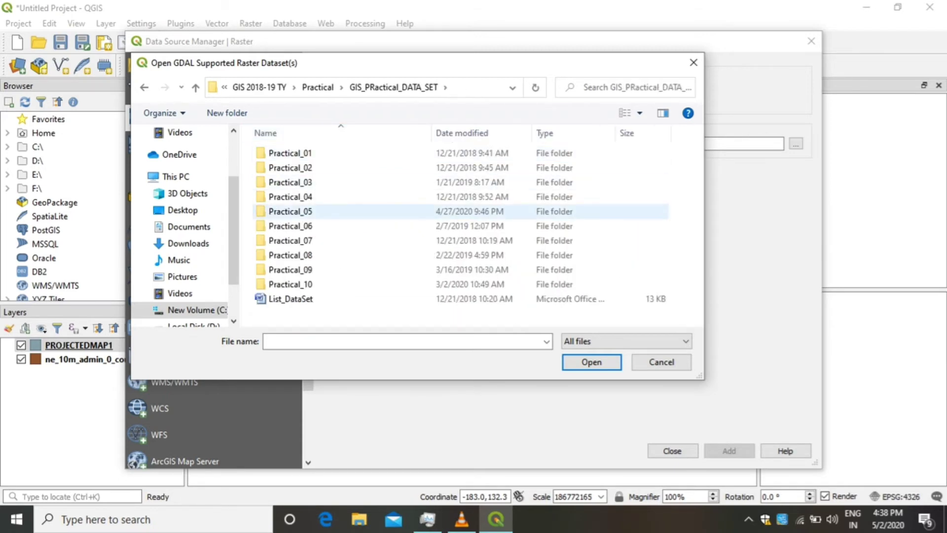
{"action": "double_click", "coordinate": [291, 211]}
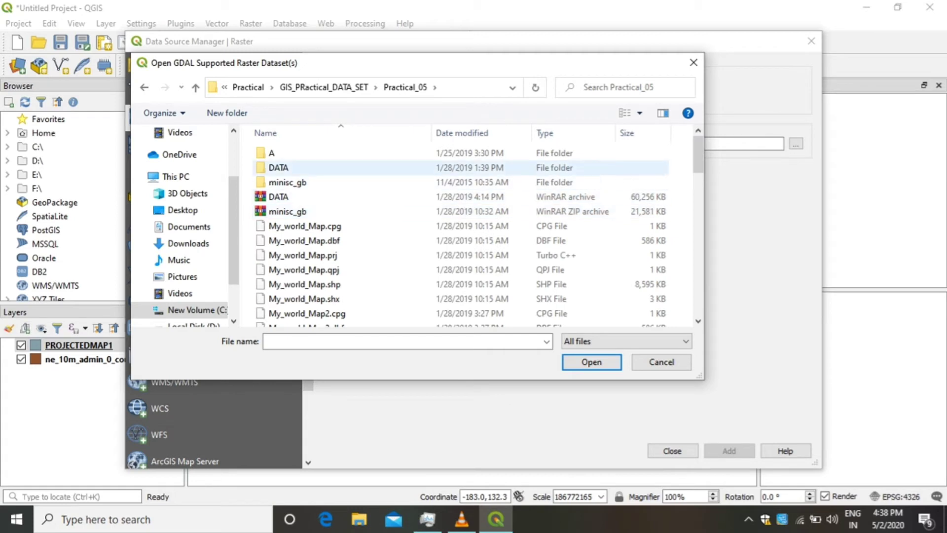
- Add the MiniScale_(standard)_R17 TIF raster from DATA's nested minisc_gb folders, under data and RGB_TIF_compressed, to the map
{"action": "double_click", "coordinate": [279, 167]}
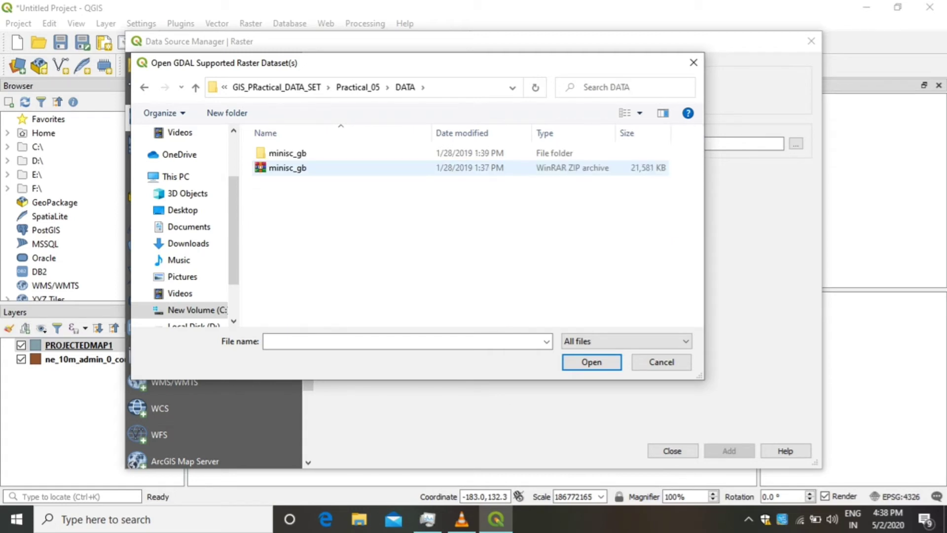
{"action": "left_click", "coordinate": [287, 153]}
{"action": "double_click", "coordinate": [288, 153]}
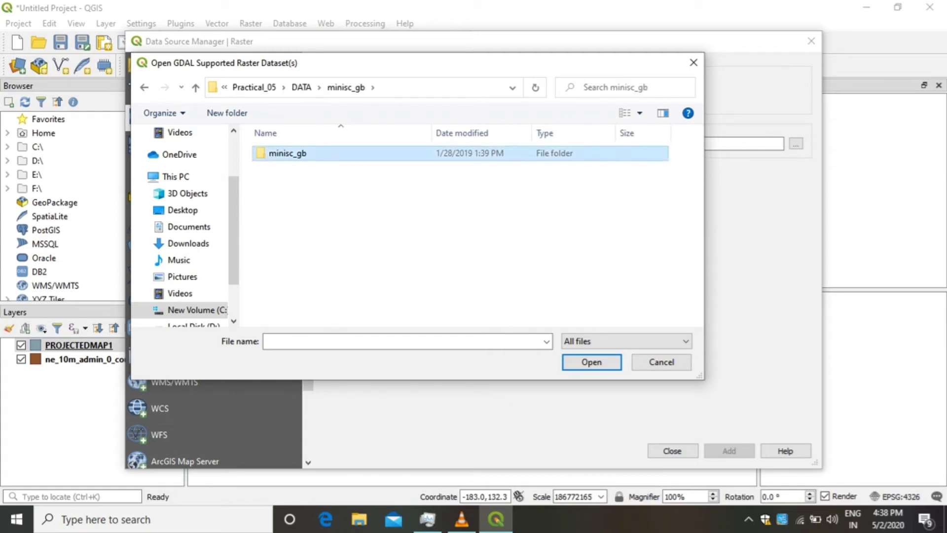
{"action": "double_click", "coordinate": [288, 153]}
{"action": "double_click", "coordinate": [287, 153]}
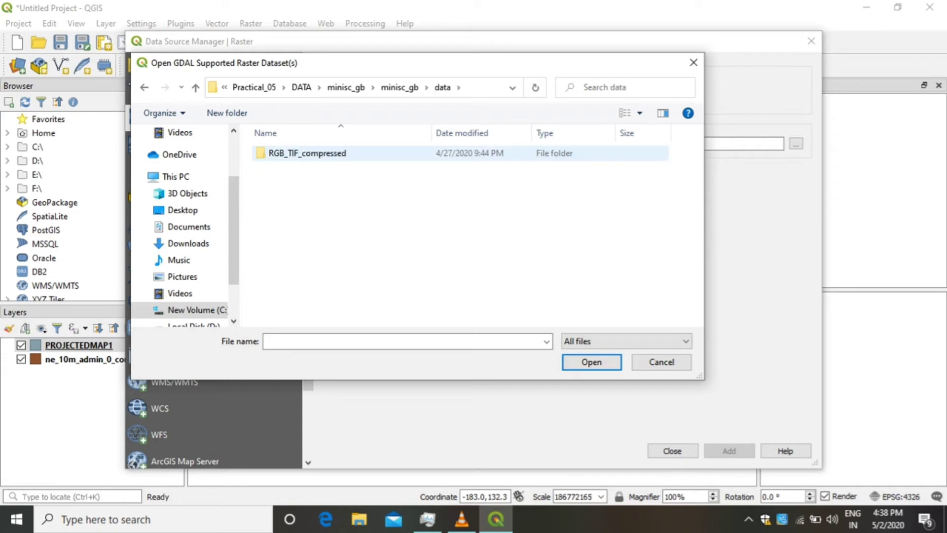
{"action": "double_click", "coordinate": [288, 153]}
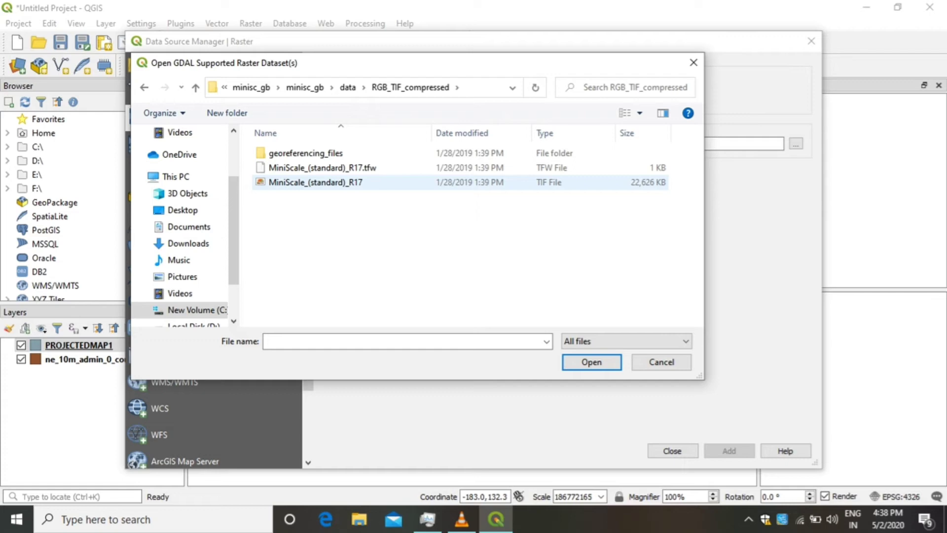
{"action": "left_click", "coordinate": [316, 183]}
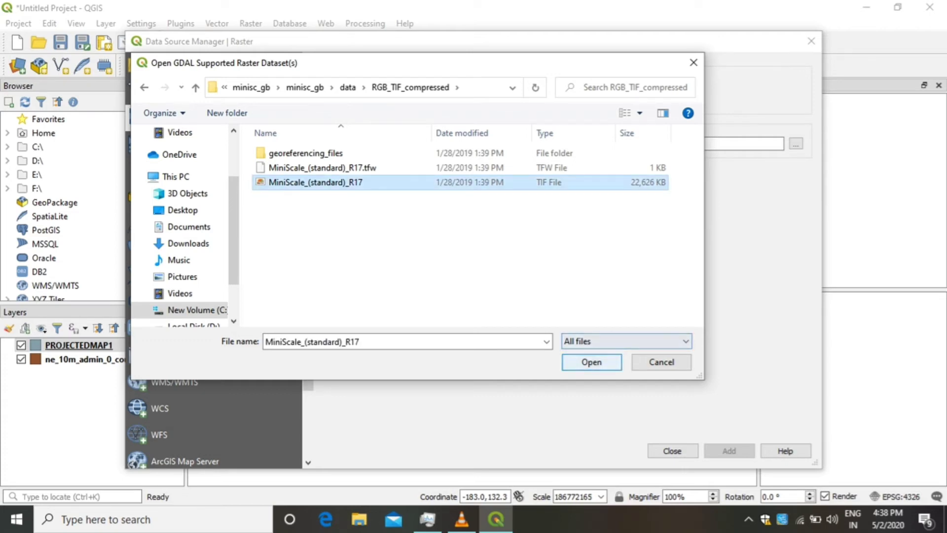
{"action": "left_click", "coordinate": [592, 362]}
{"action": "key", "text": "Escape"}
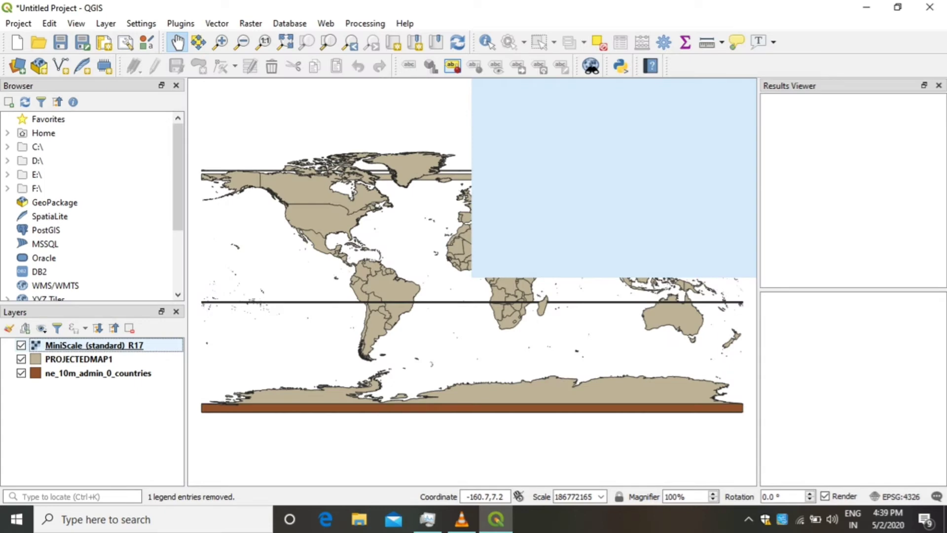
- Set the CRS of the MiniScale_(standard)_R17 layer to OSGB 1936 / British National Grid, EPSG:27700
{"action": "right_click", "coordinate": [106, 343]}
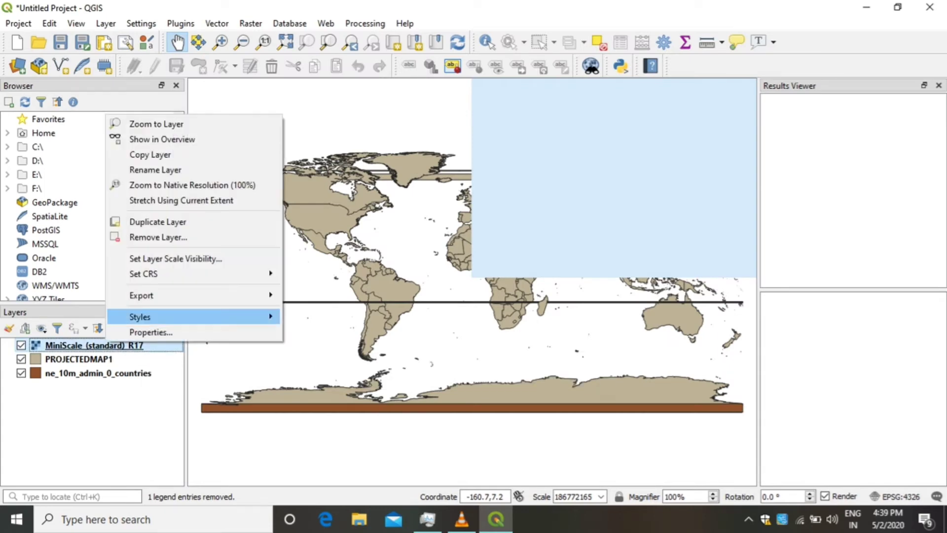
{"action": "mouse_move", "coordinate": [163, 274]}
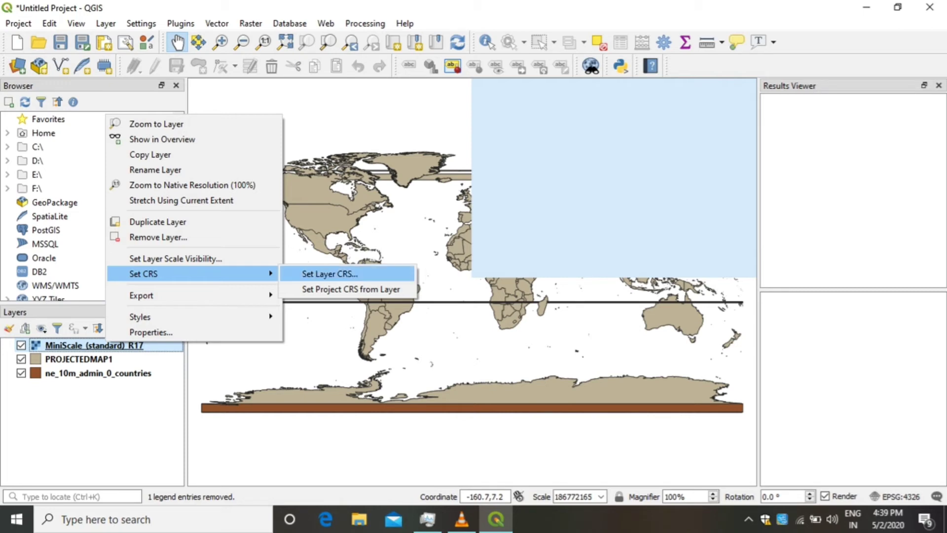
{"action": "left_click", "coordinate": [329, 273]}
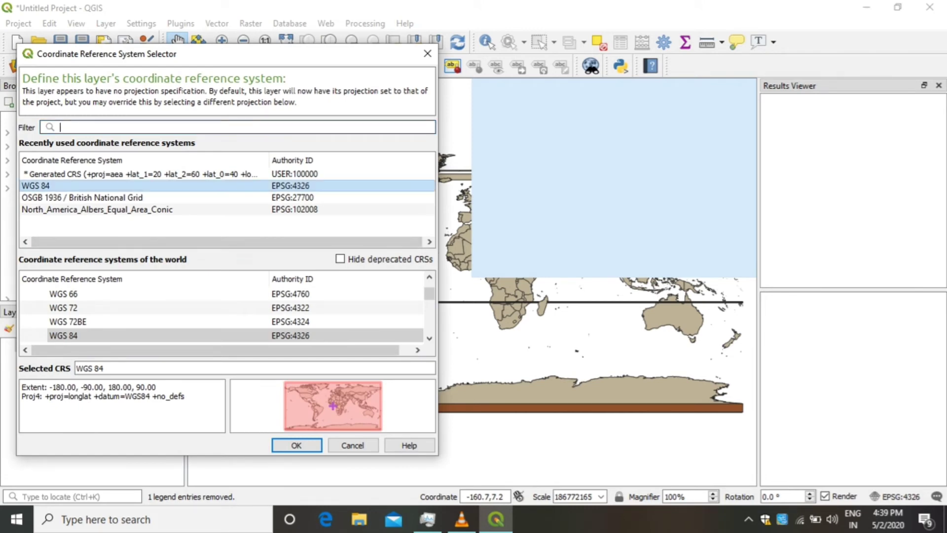
{"action": "left_click", "coordinate": [94, 198]}
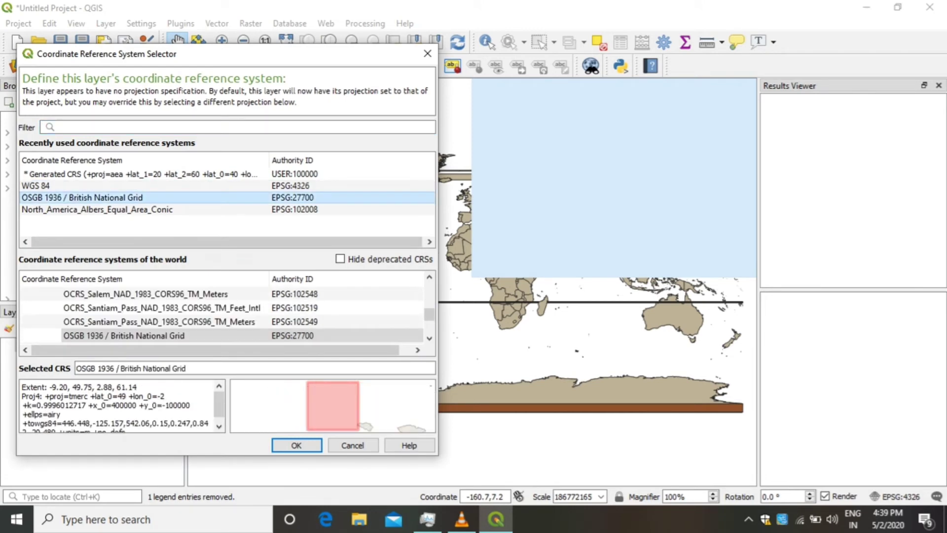
{"action": "left_click", "coordinate": [198, 128]}
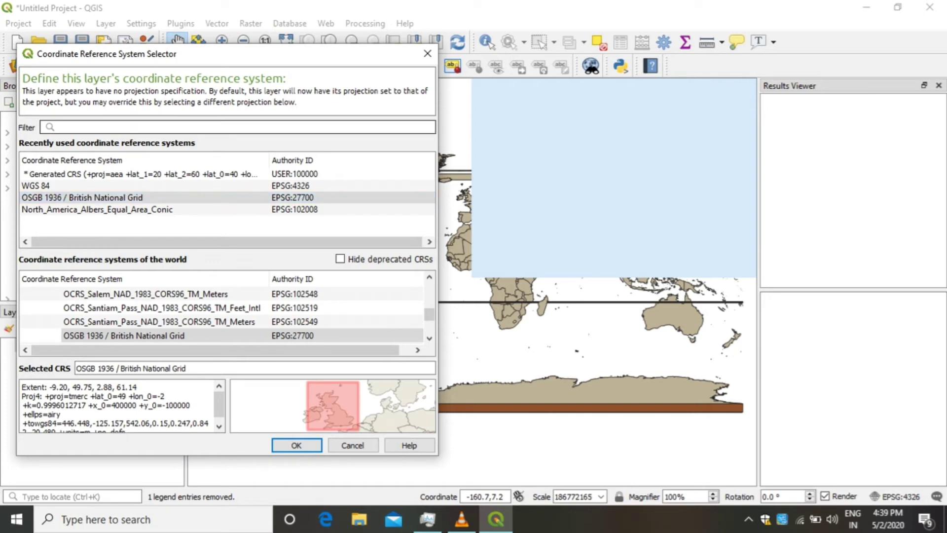
{"action": "type", "text": "277"}
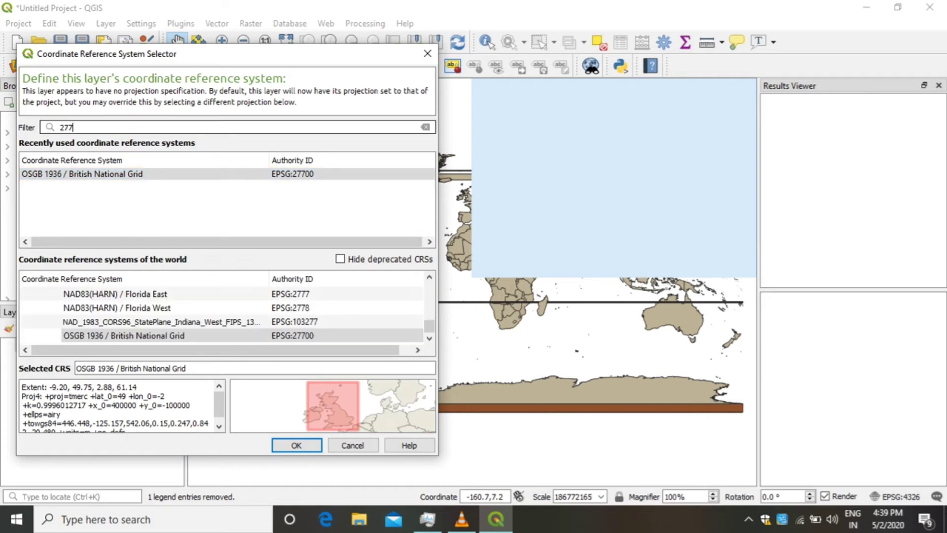
{"action": "type", "text": "00"}
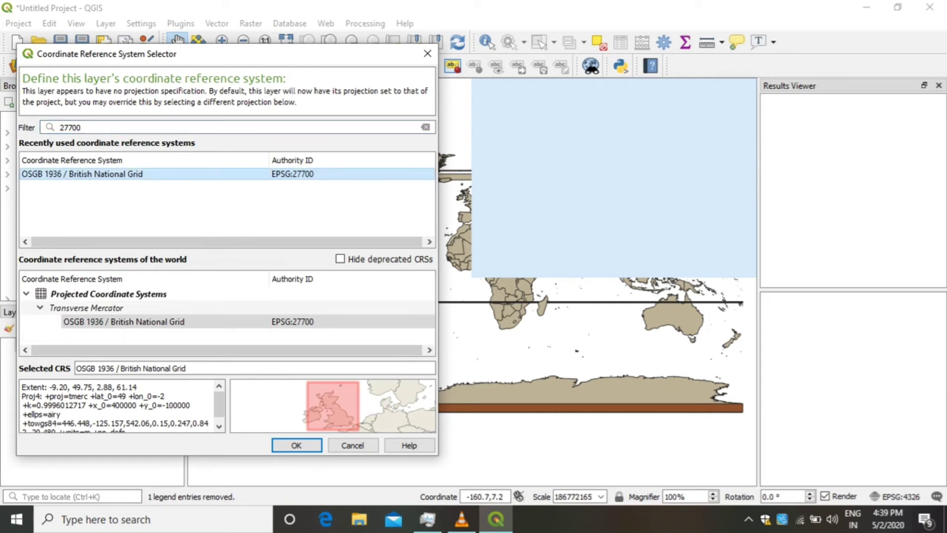
{"action": "left_click", "coordinate": [296, 445]}
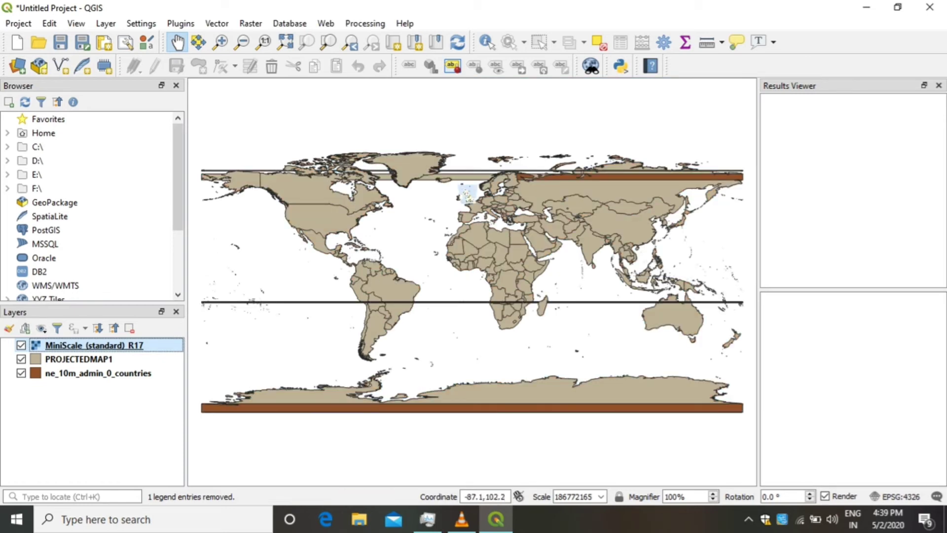
- Examine how the MiniScale raster of Great Britain lines up with the surrounding country outlines
{"action": "left_click", "coordinate": [221, 42]}
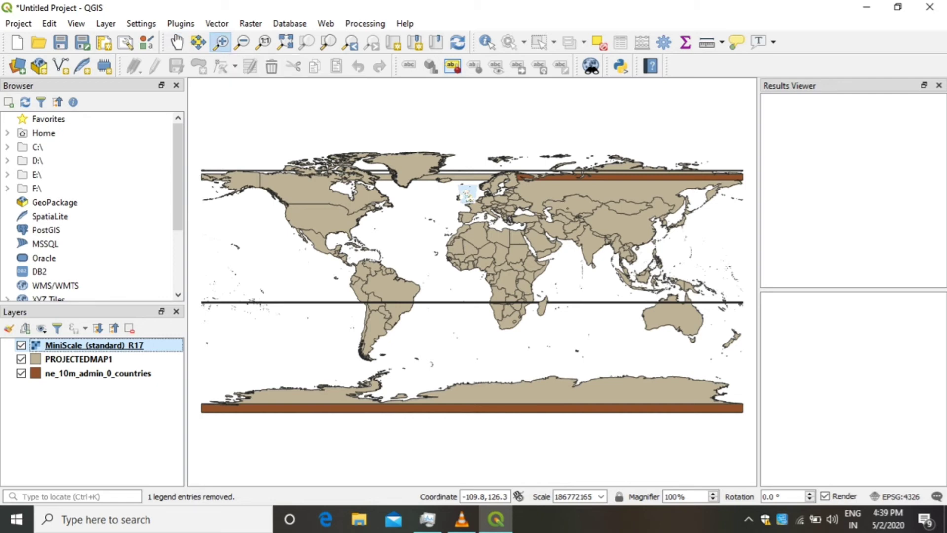
{"action": "left_click", "coordinate": [477, 200]}
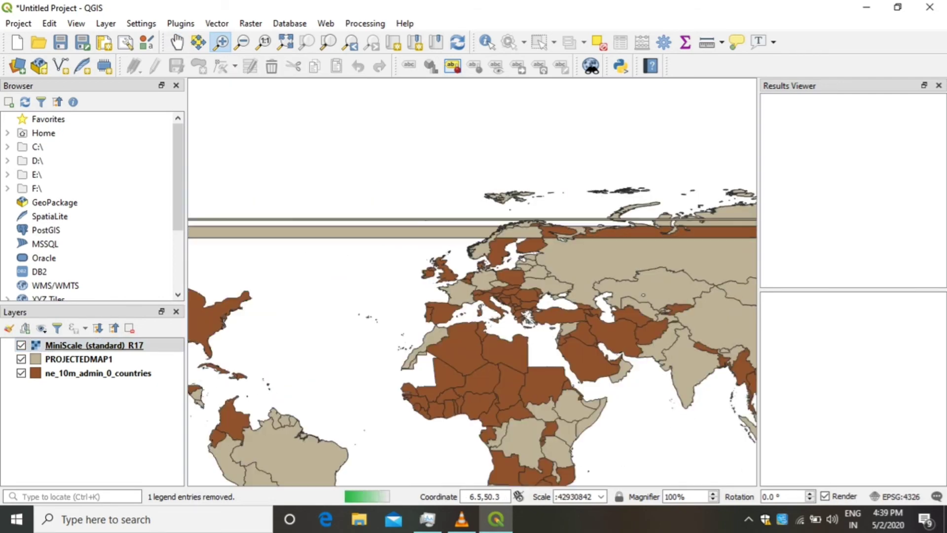
{"action": "left_click_drag", "start_coordinate": [425, 248], "coordinate": [467, 291]}
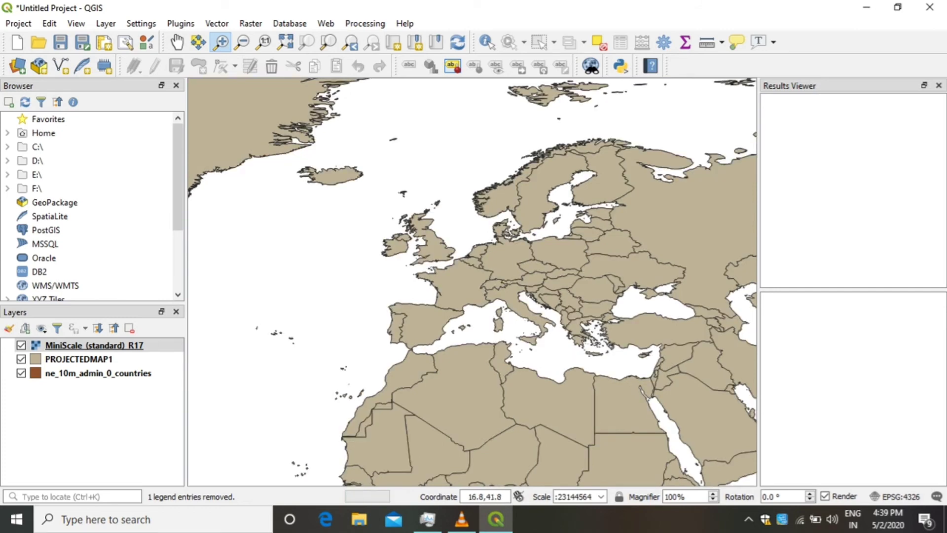
{"action": "left_click", "coordinate": [460, 275]}
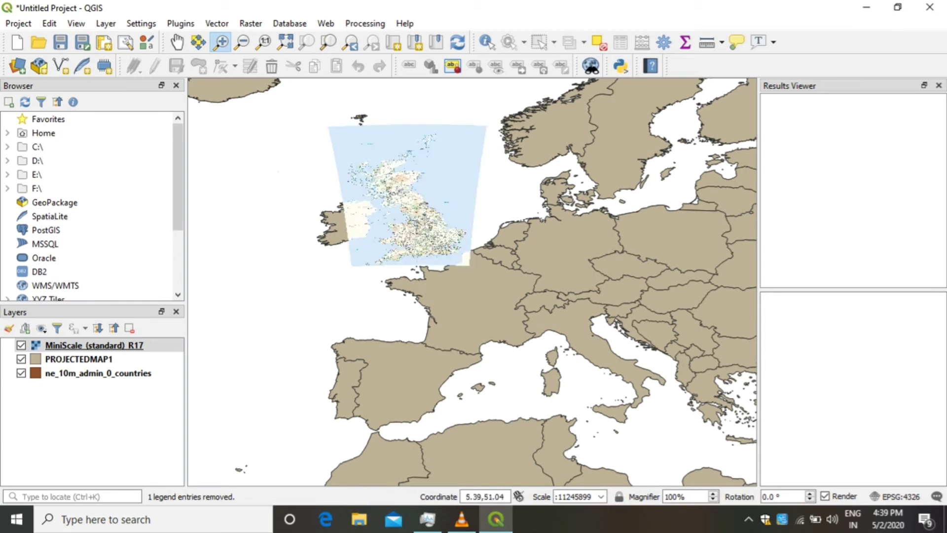
{"action": "left_click", "coordinate": [435, 232]}
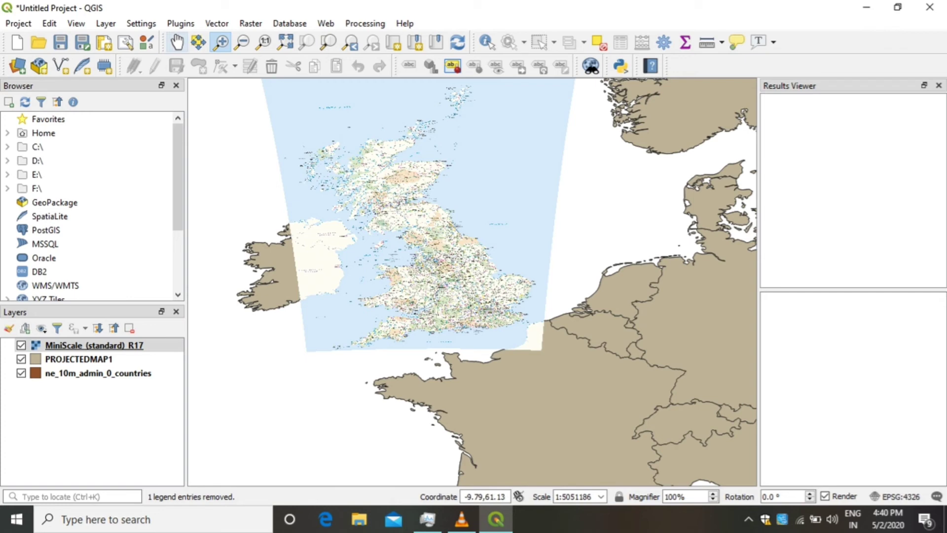
{"action": "left_click", "coordinate": [177, 43]}
{"action": "left_click_drag", "start_coordinate": [440, 210], "coordinate": [442, 237]}
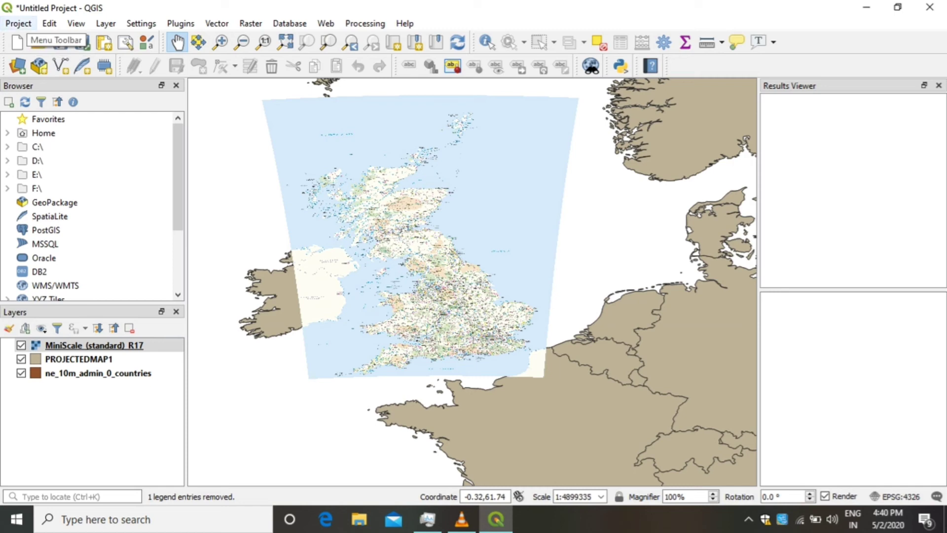
- Start saving the project and choose the Practical Videos folder under IT syllabus@bunts college, GIS as its location
{"action": "left_click", "coordinate": [18, 23]}
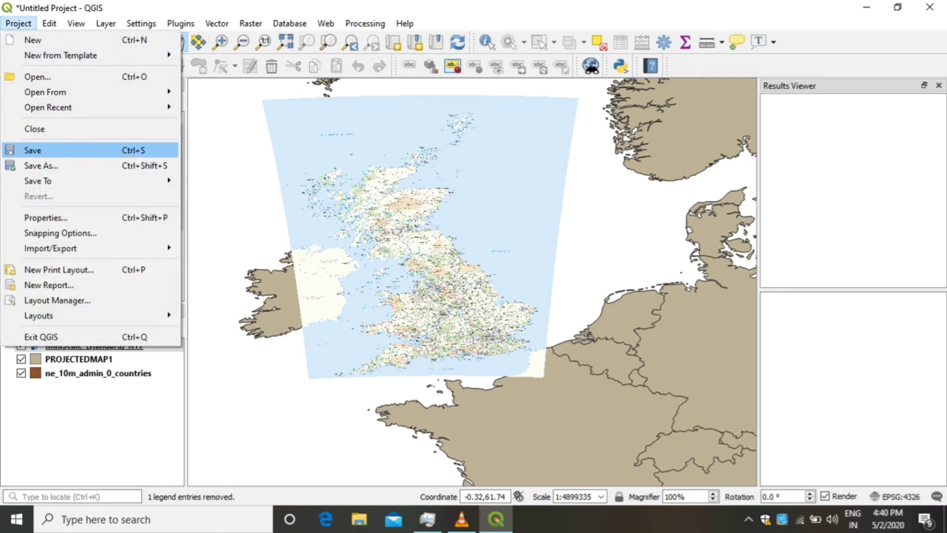
{"action": "left_click", "coordinate": [33, 150]}
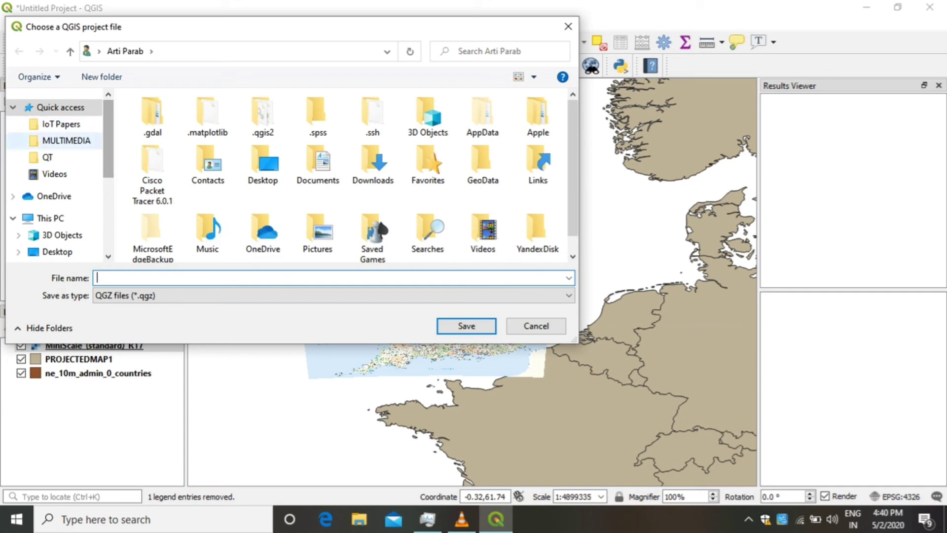
{"action": "left_click", "coordinate": [61, 124]}
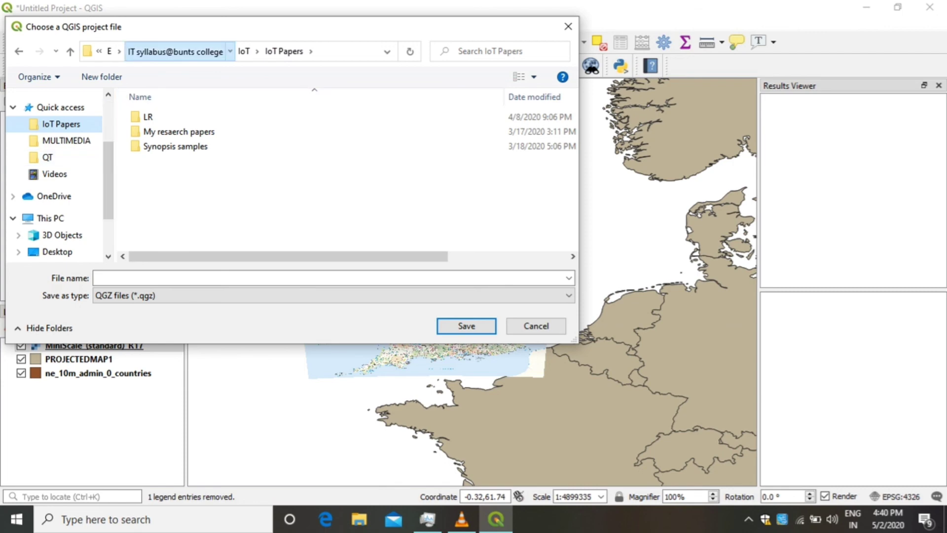
{"action": "left_click", "coordinate": [175, 51]}
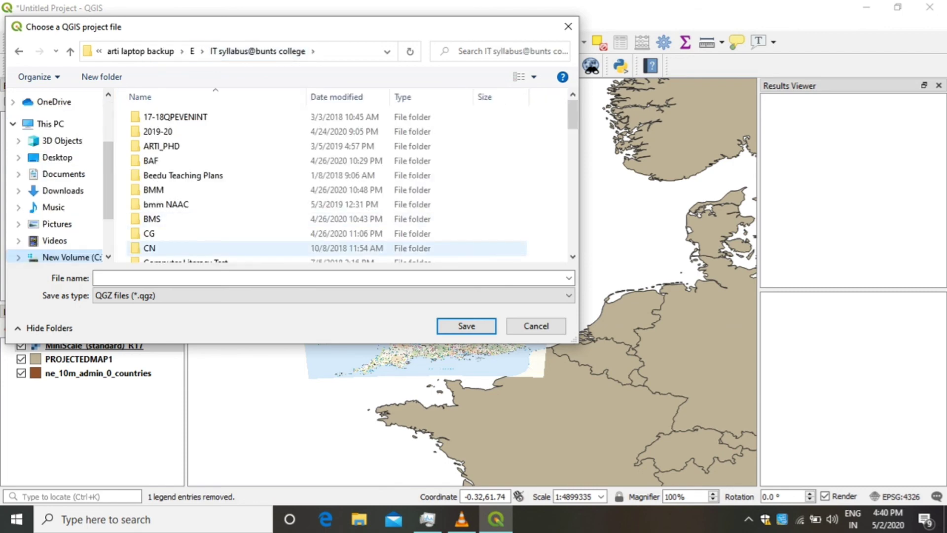
{"action": "key", "text": "g"}
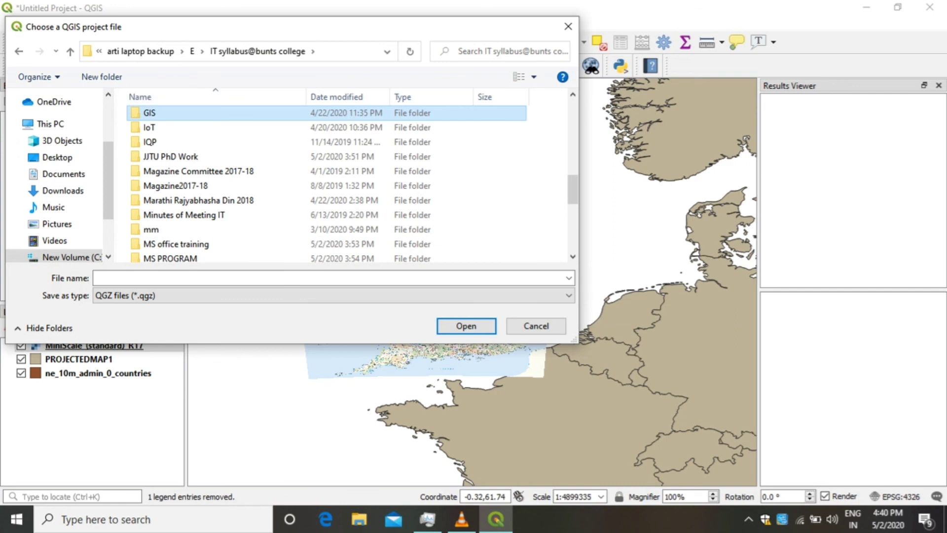
{"action": "key", "text": "Return"}
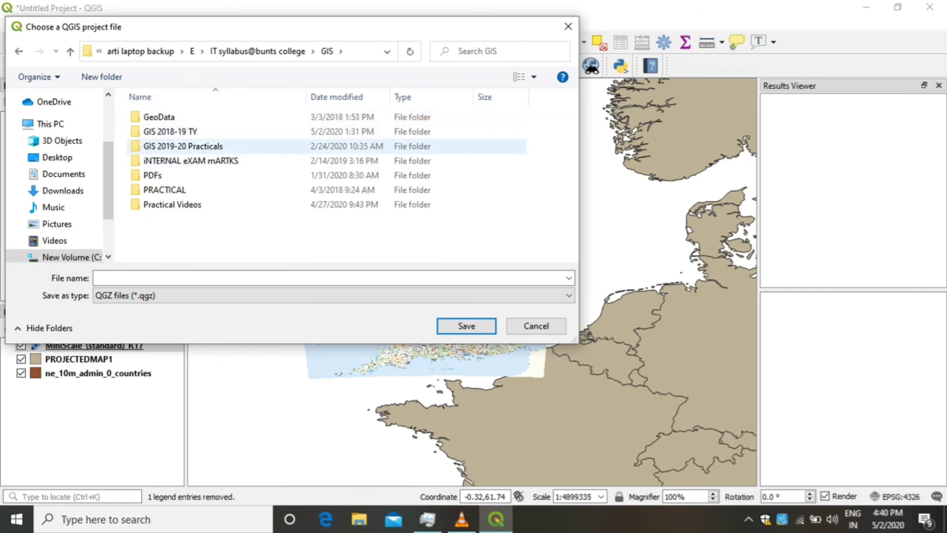
{"action": "double_click", "coordinate": [172, 205]}
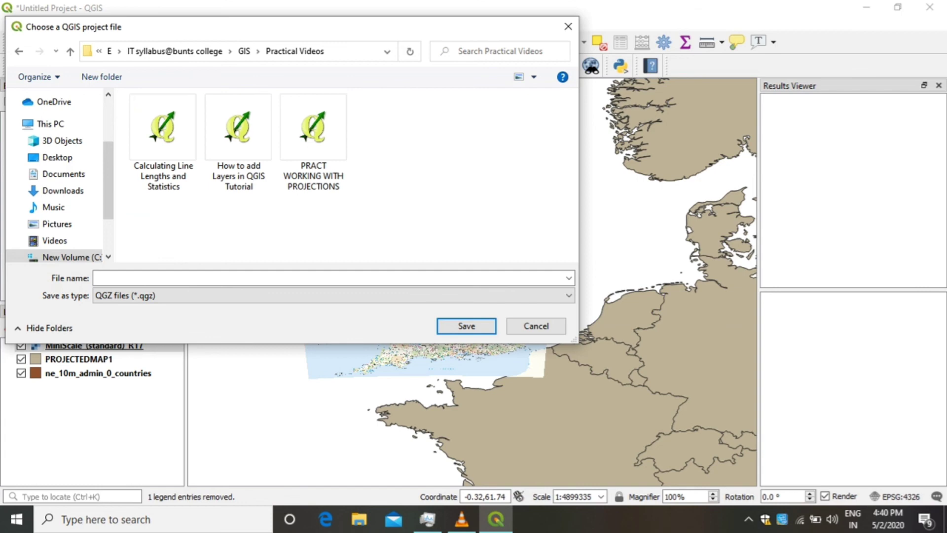
- Base the project's file name on PRACT WORKING WITH PROJECTIONS and extend it with "and"
{"action": "left_click", "coordinate": [313, 143]}
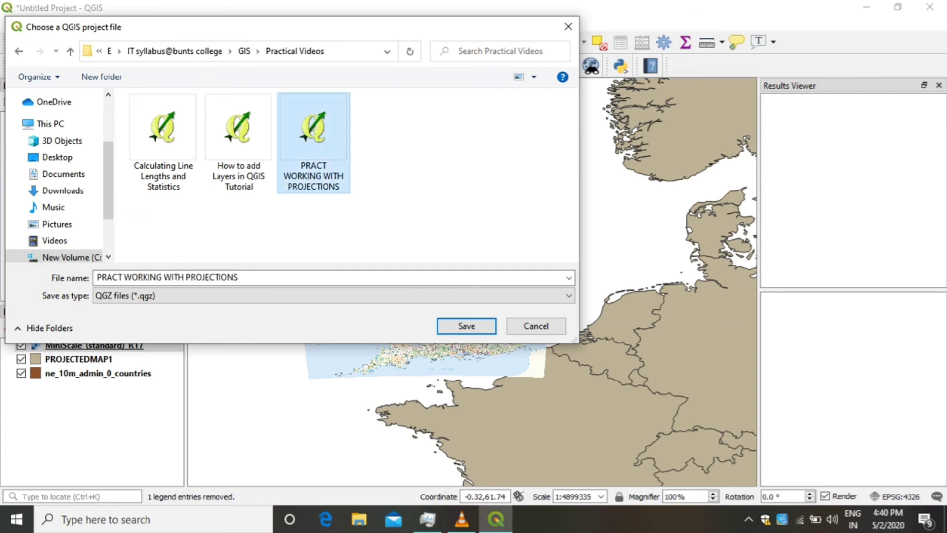
{"action": "left_click", "coordinate": [276, 277]}
{"action": "left_click", "coordinate": [276, 278]}
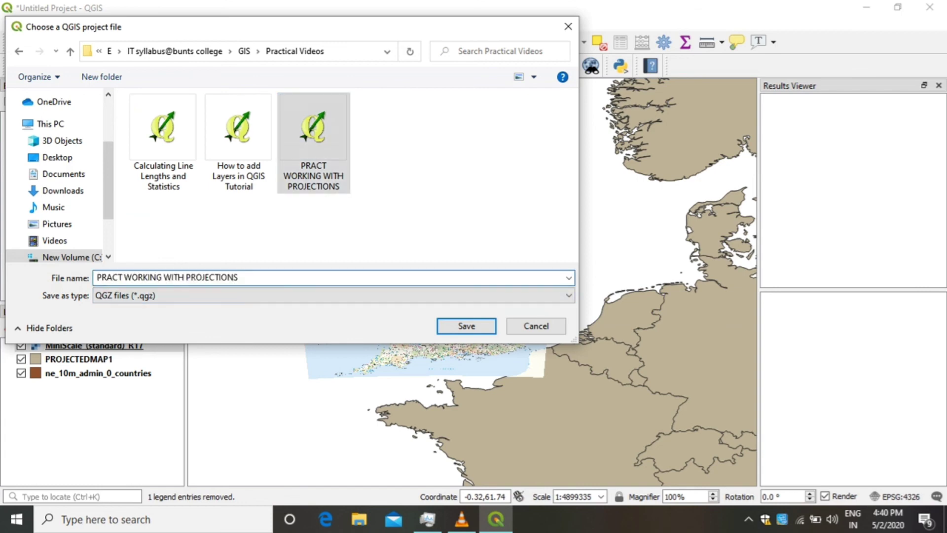
{"action": "type", "text": "and"}
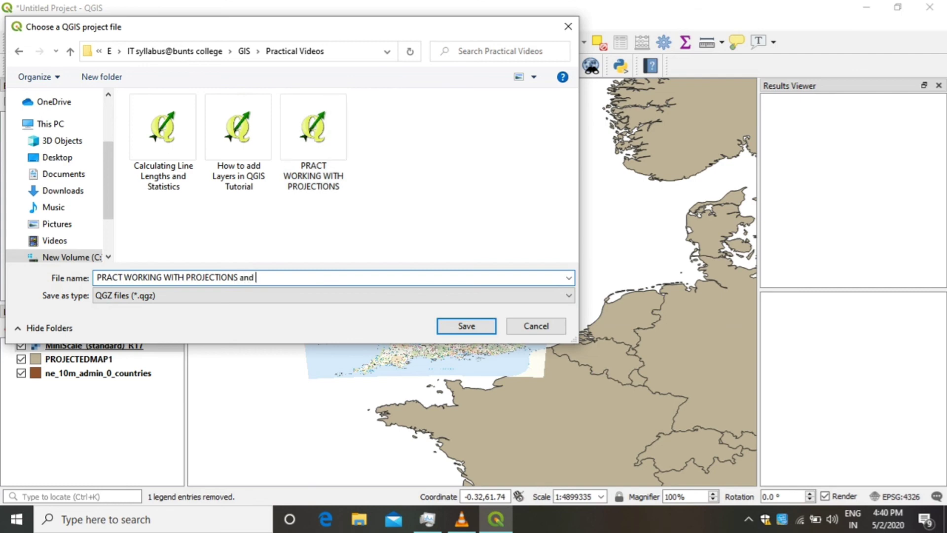